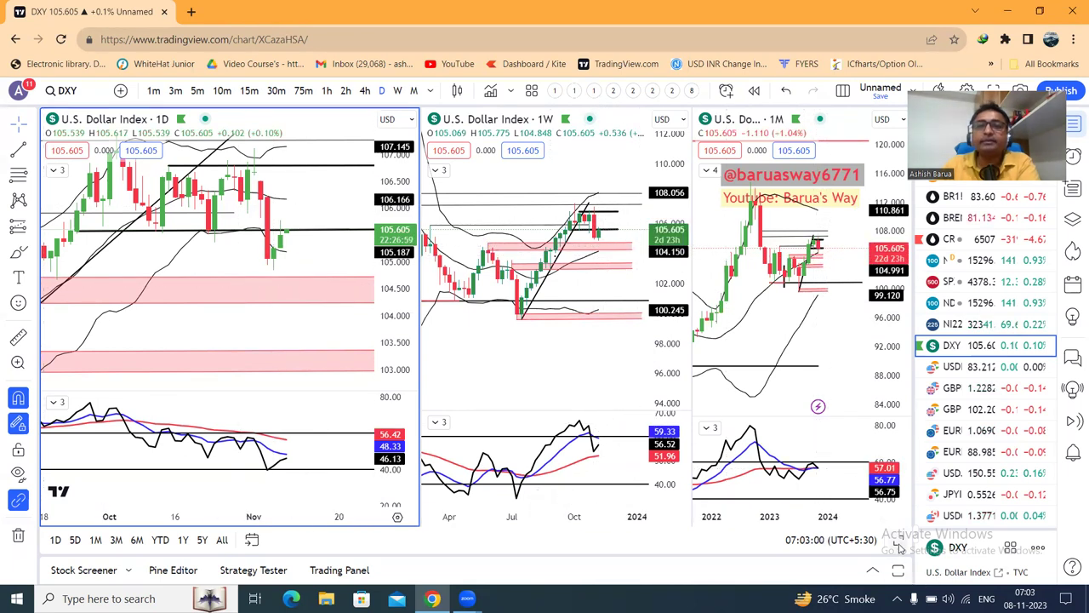
Maximize the DXY daily chart and brush a falling projection from the latest candle near 105.6 down to about 104
key("alt+Return")
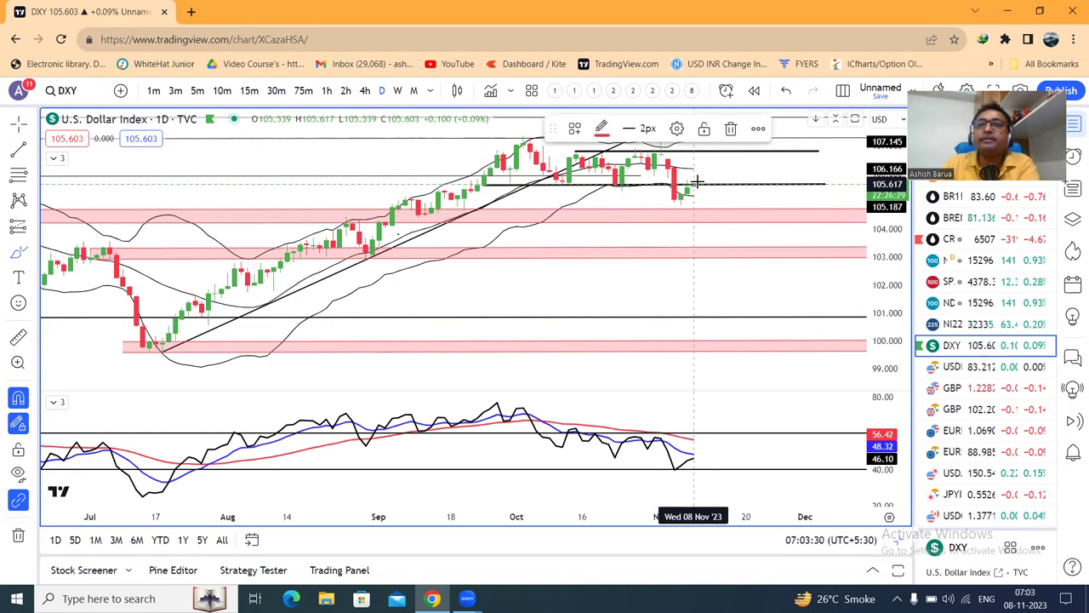
left_click_drag(696, 181, 720, 228)
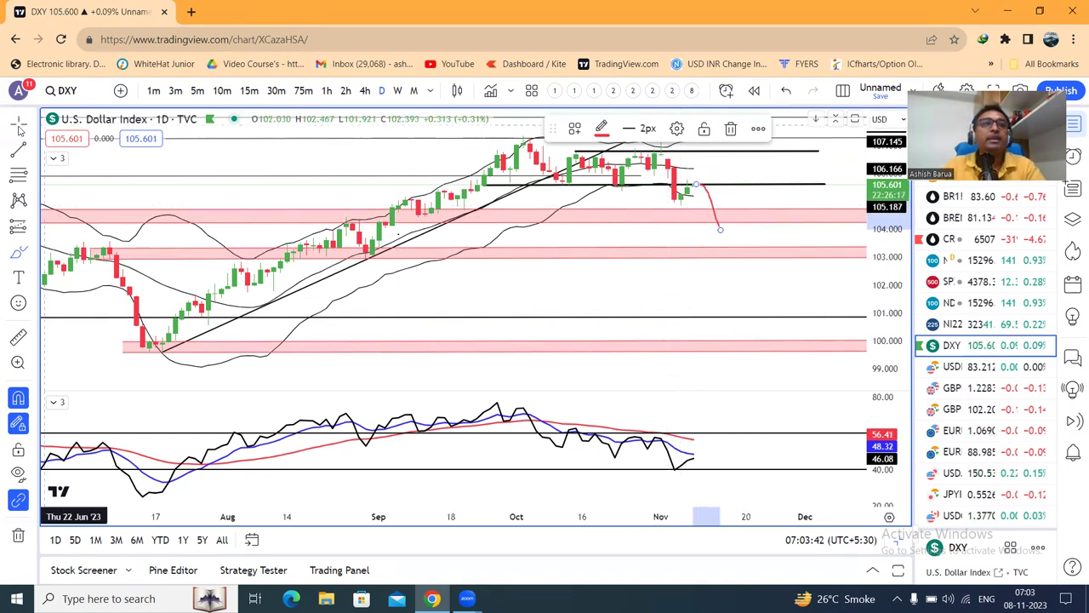
left_click(780, 165)
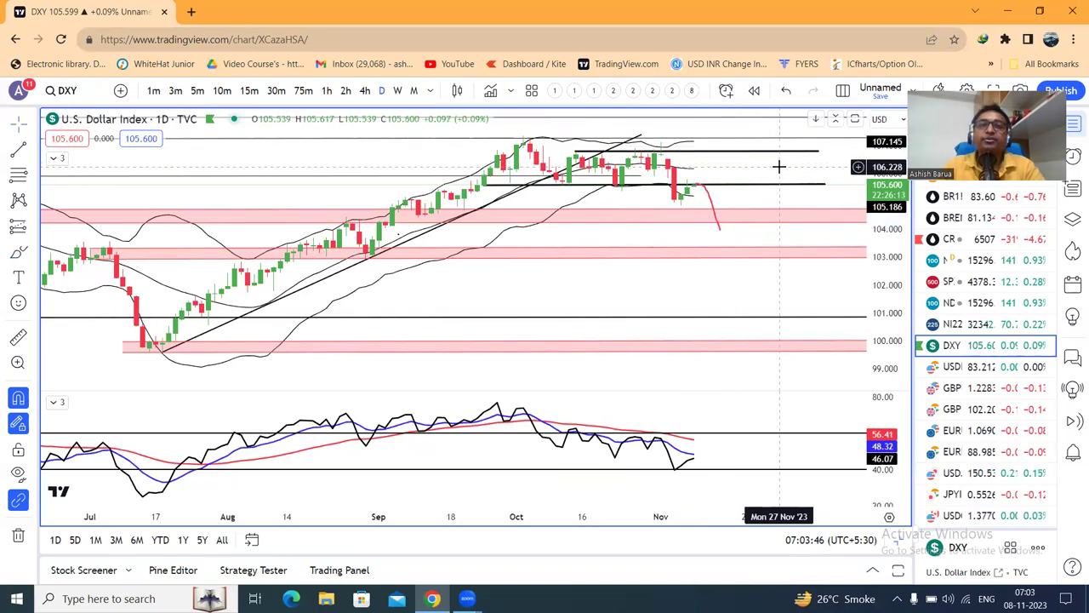
Review the USDINR daily chart, and on GBPUSD brush a trial dip-and-rebound path from the latest candle and delete it
left_click(966, 368)
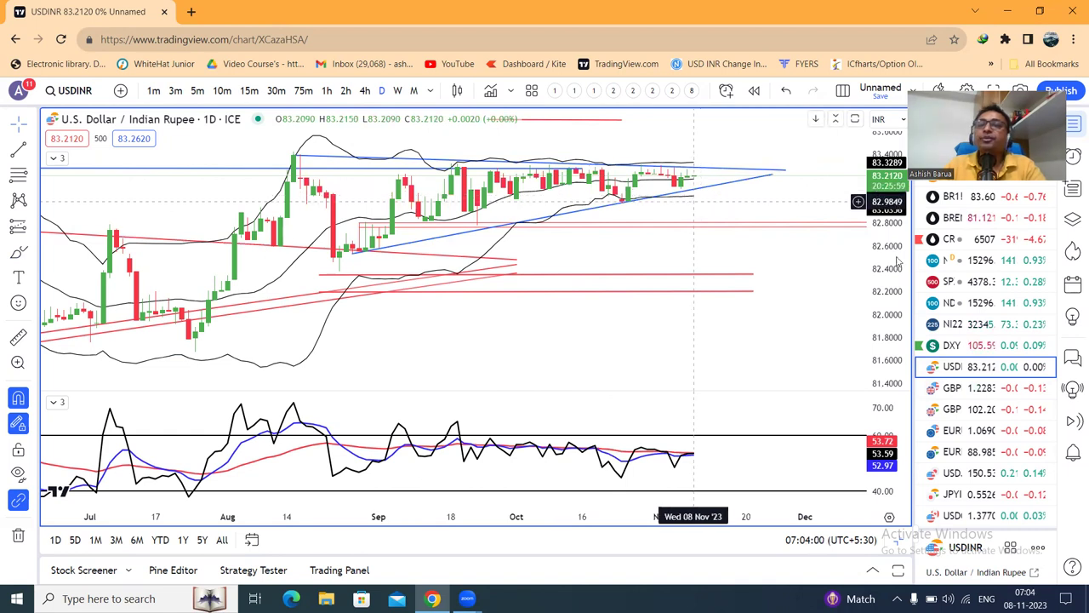
left_click(961, 389)
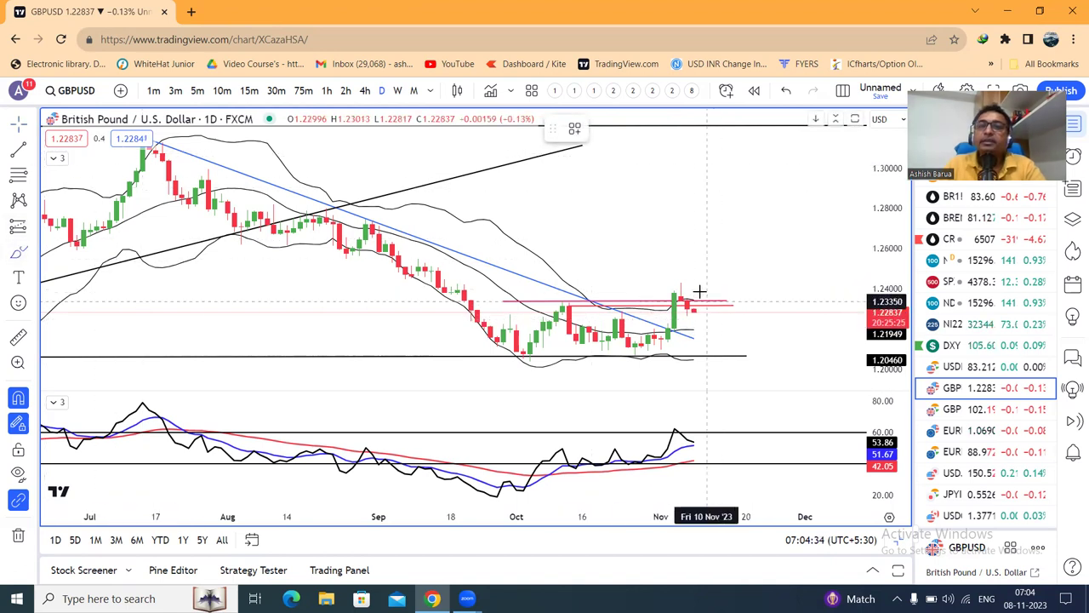
mouse_move(694, 305)
left_mouse_down()
mouse_move(723, 316)
mouse_move(745, 272)
left_mouse_up()
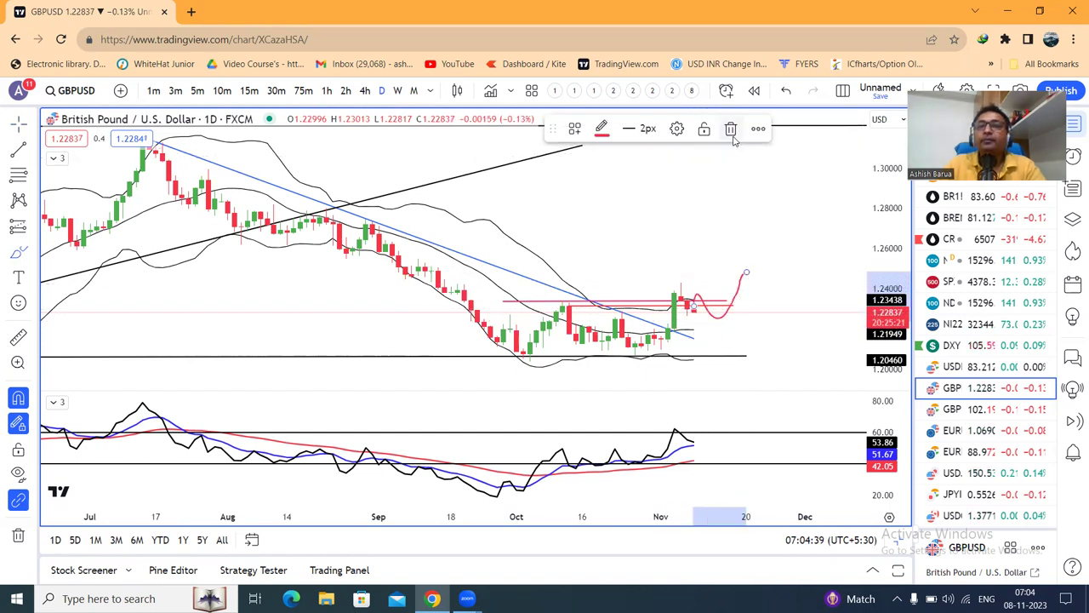
left_click(730, 129)
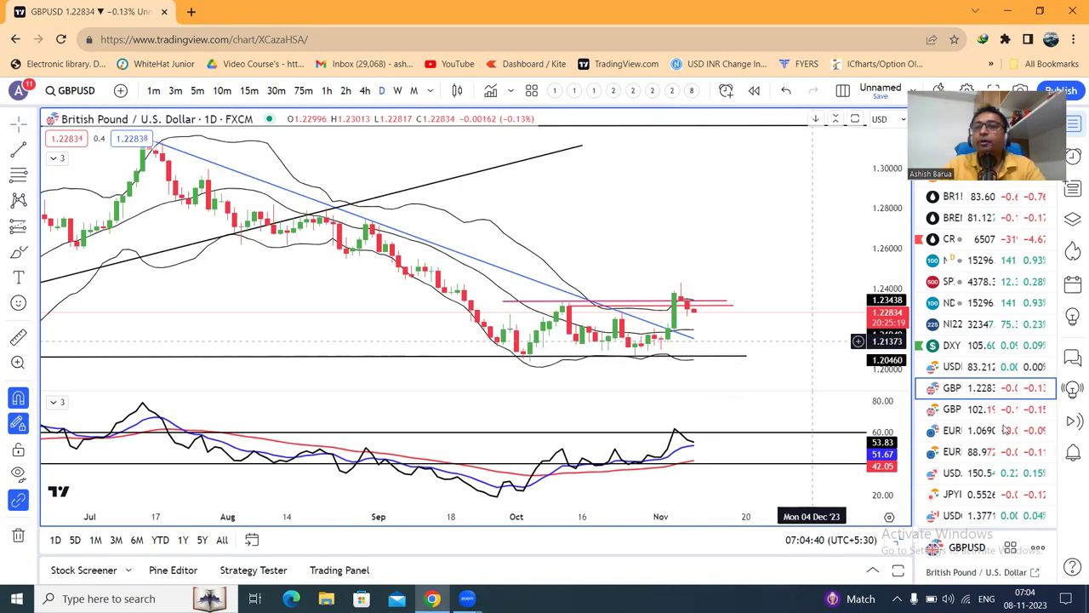
Open the GBPINR daily chart and examine the zone around the October high and the falling trendline
left_click(979, 412)
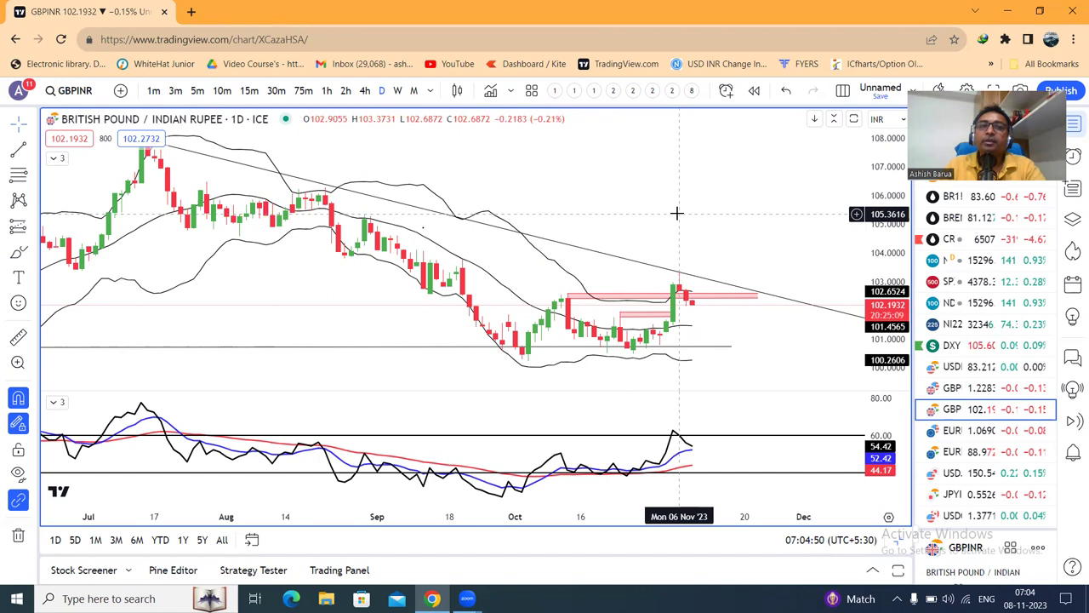
scroll(676, 212, "down", 3)
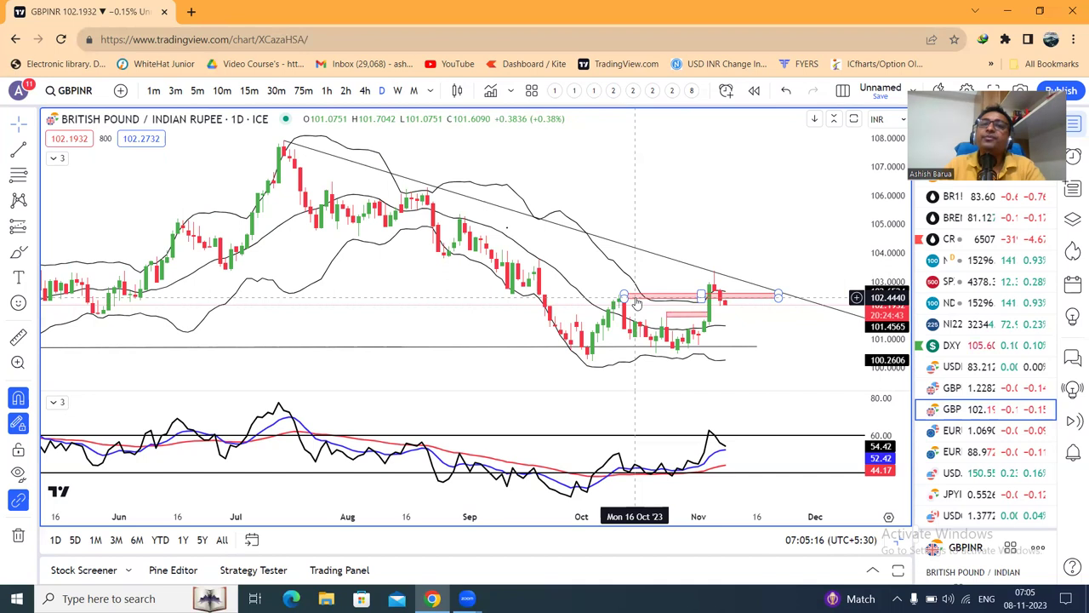
left_click(790, 182)
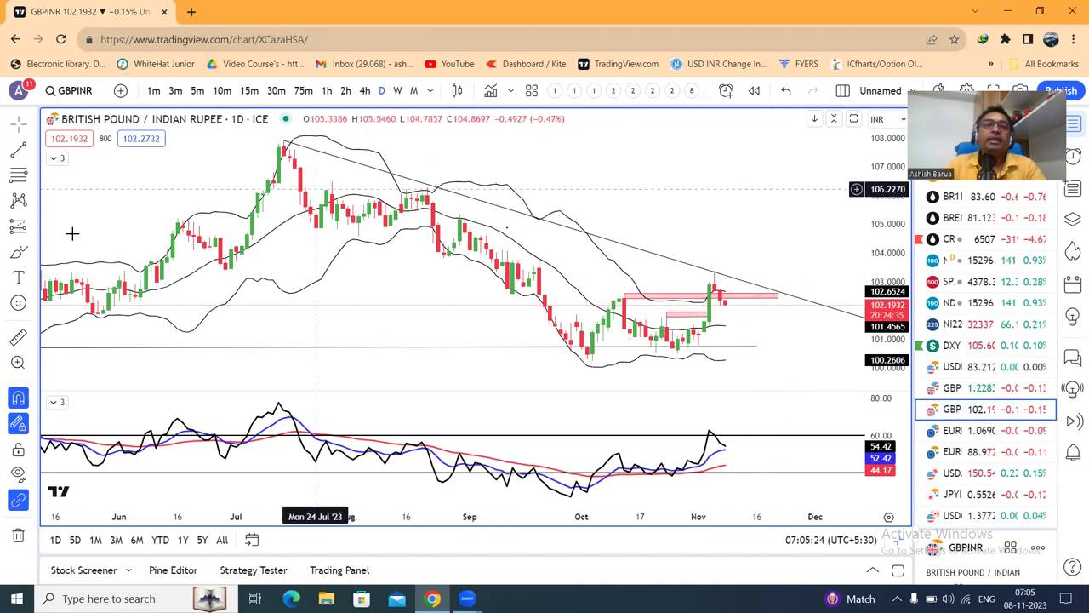
Brush a trial dip-and-rebound path on GBPINR from the early-November high to about 104.5 and delete it
left_click(25, 258)
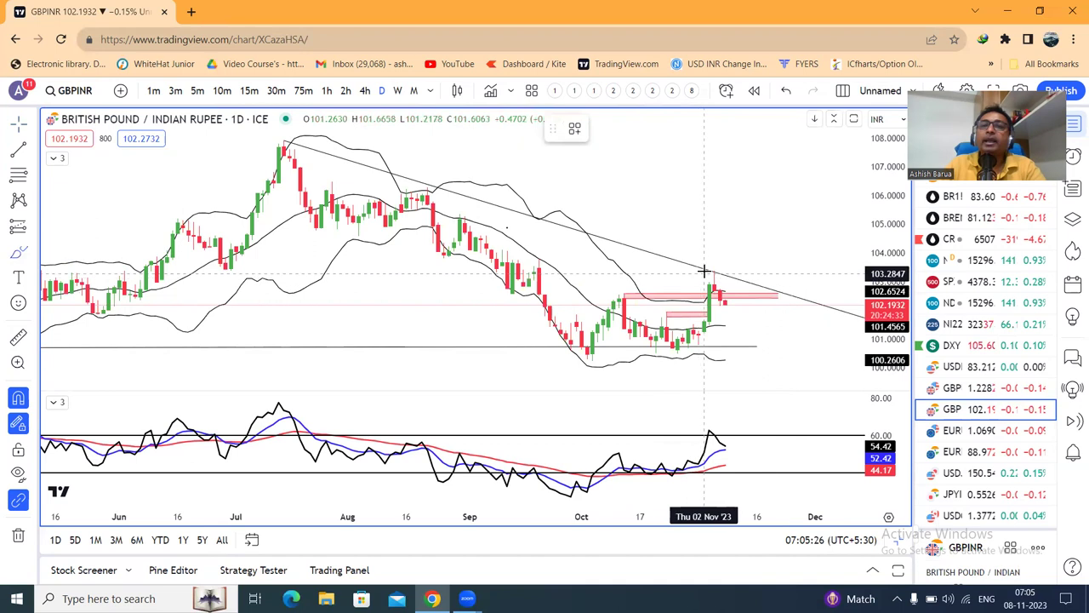
mouse_move(718, 272)
left_mouse_down()
mouse_move(723, 305)
mouse_move(738, 308)
mouse_move(778, 237)
left_mouse_up()
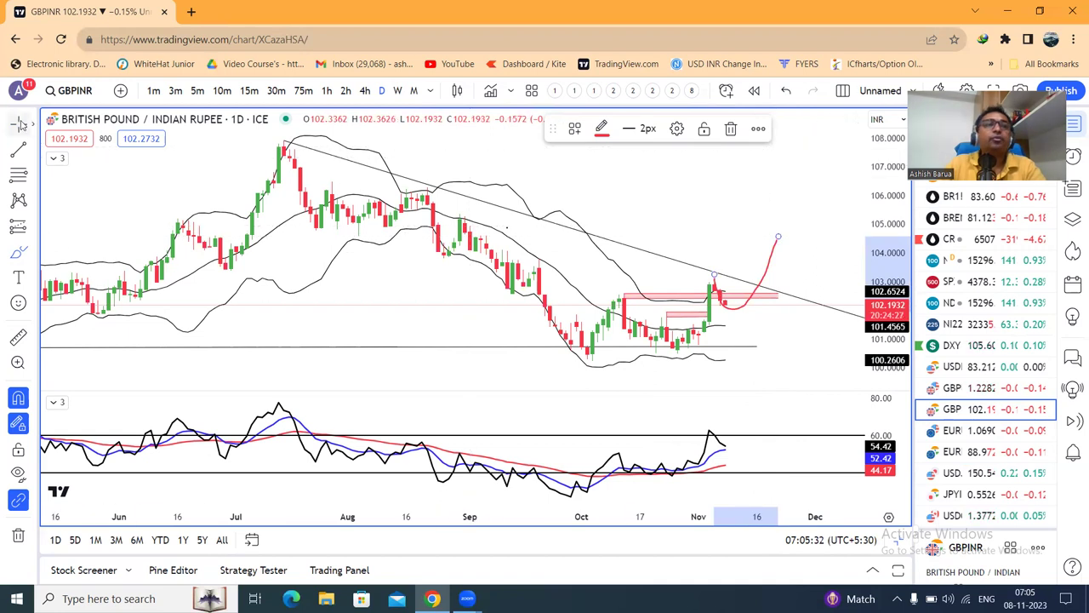
left_click(732, 129)
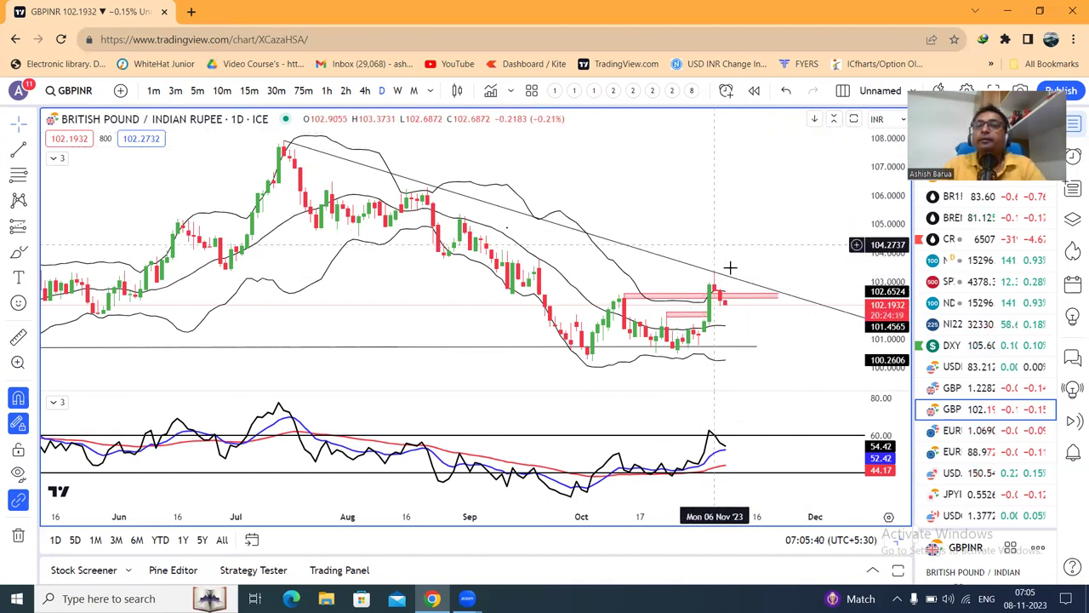
Load EURUSD into the daily, weekly and monthly charts side by side and examine the weekly chart enlarged
left_click(965, 433)
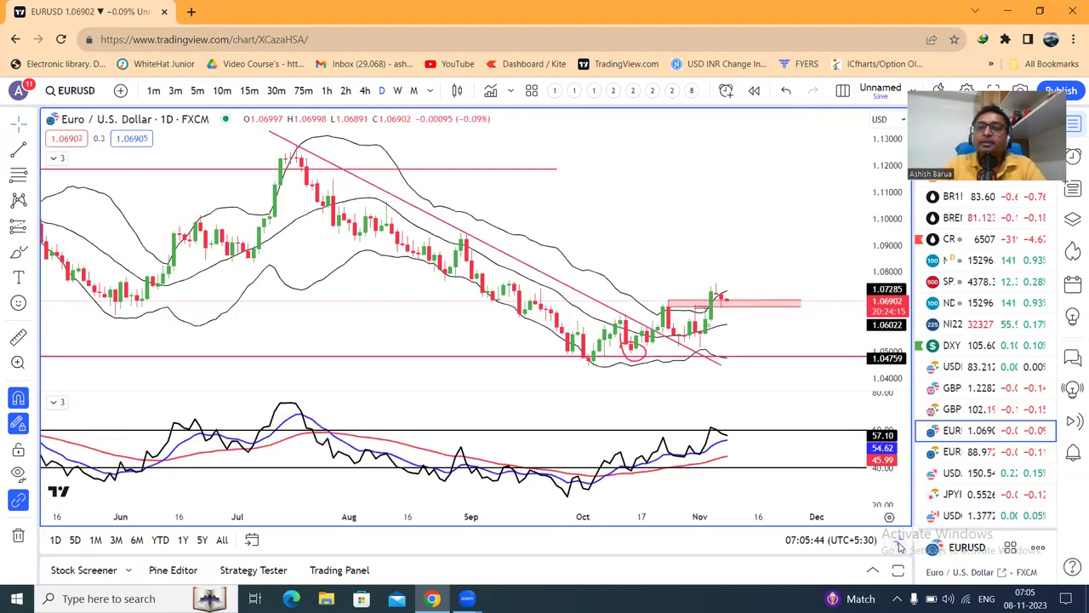
key("alt+Return")
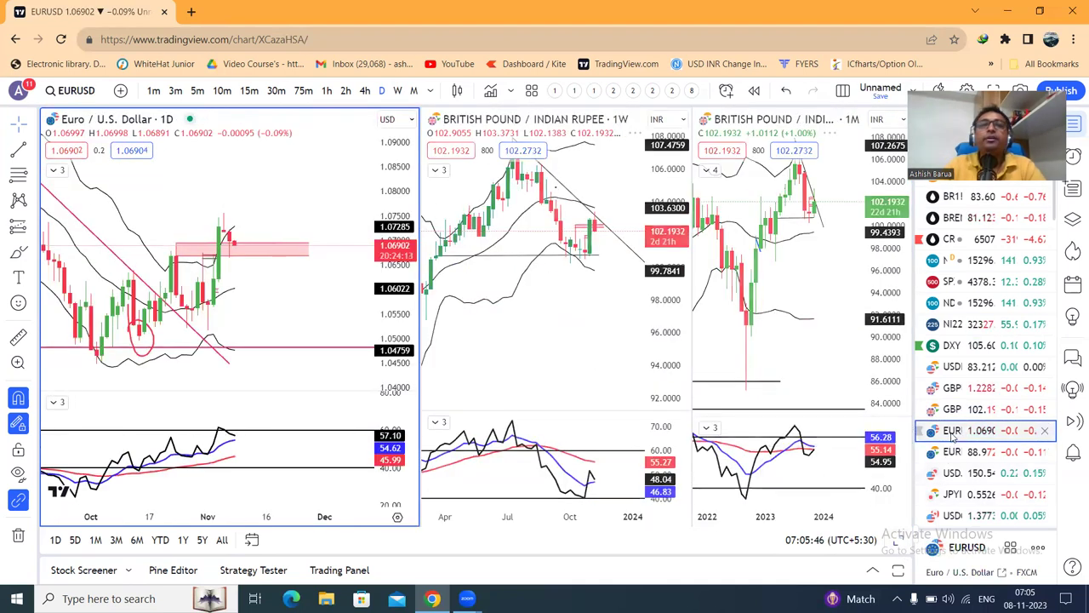
left_click(953, 433)
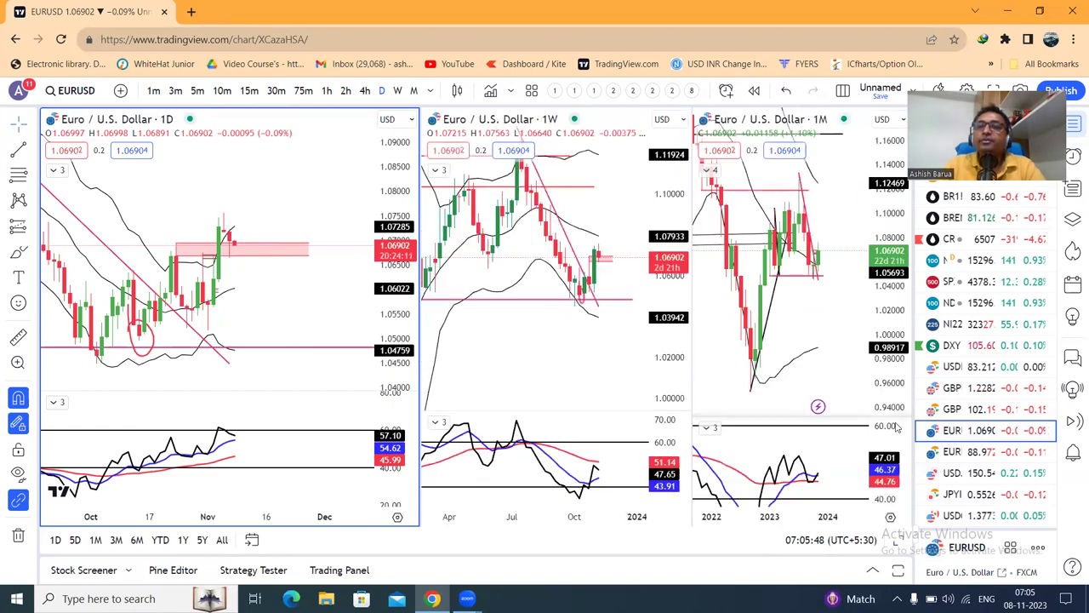
left_click(668, 449)
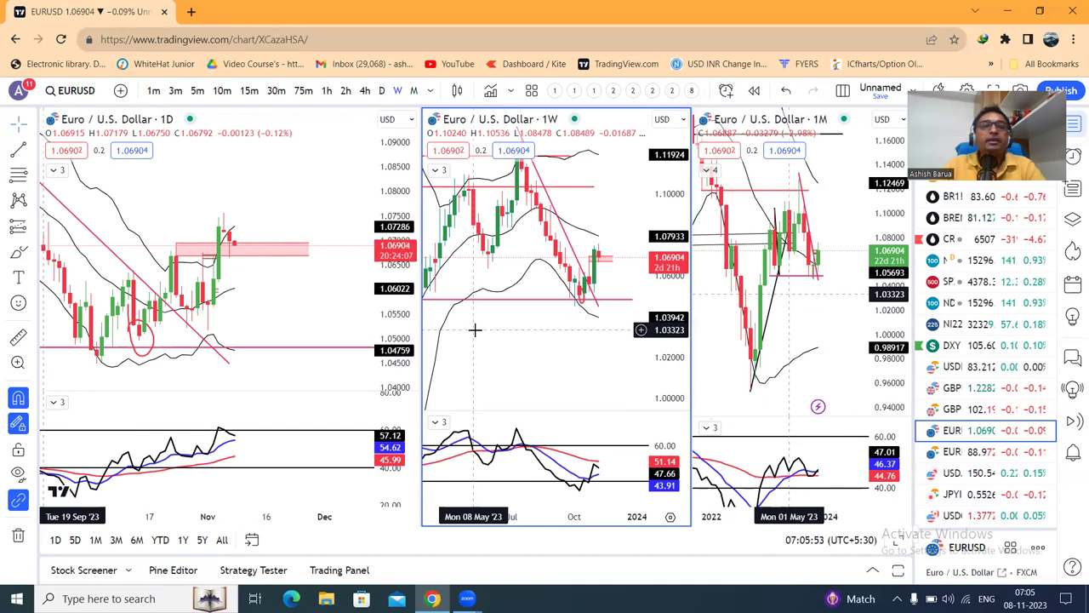
left_click(900, 543)
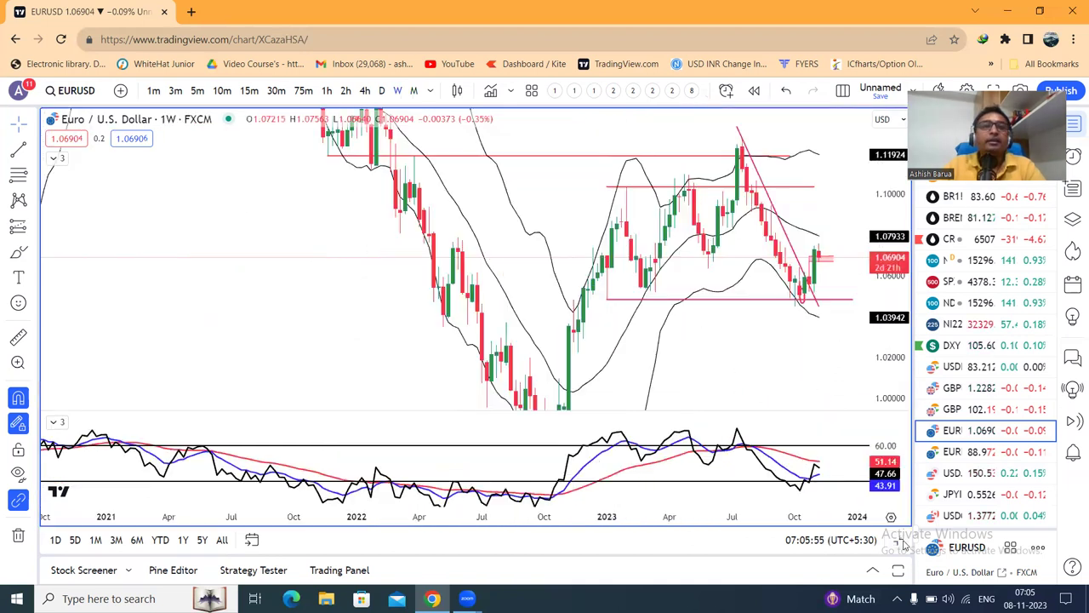
left_click(900, 543)
left_click(339, 319)
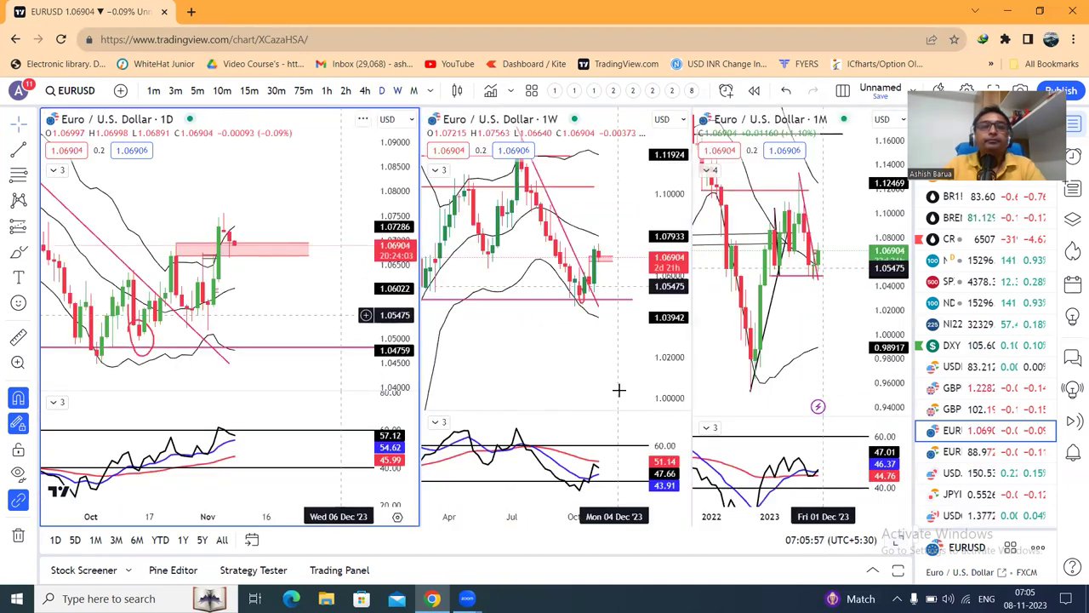
Maximize the EURUSD daily chart and brush a dip-and-rebound projection from the early-November high up to about 1.088
key("alt+Return")
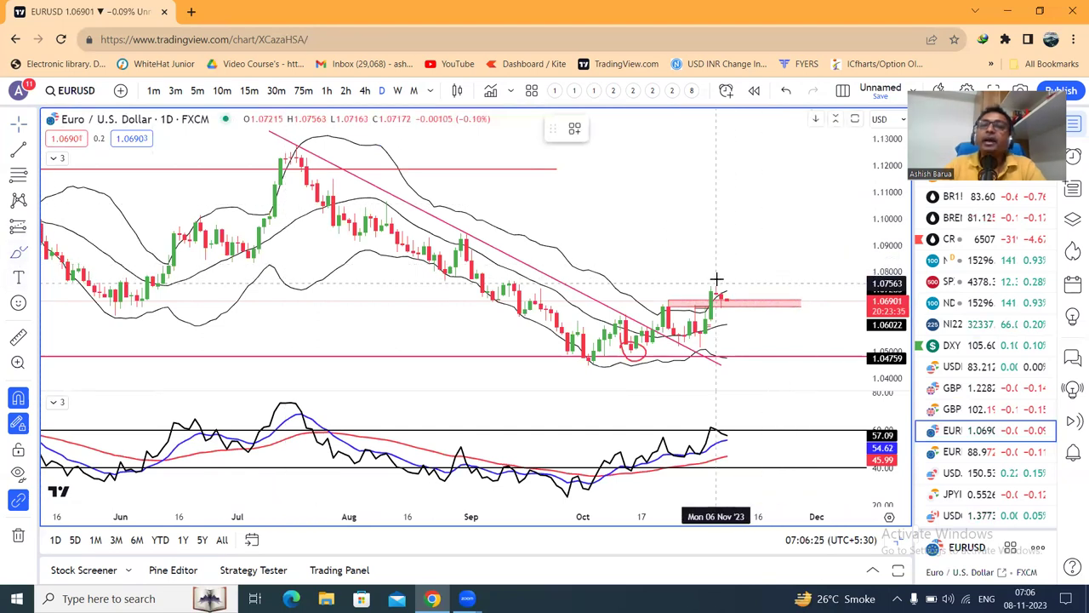
mouse_move(719, 283)
left_mouse_down()
mouse_move(738, 305)
mouse_move(768, 251)
left_mouse_up()
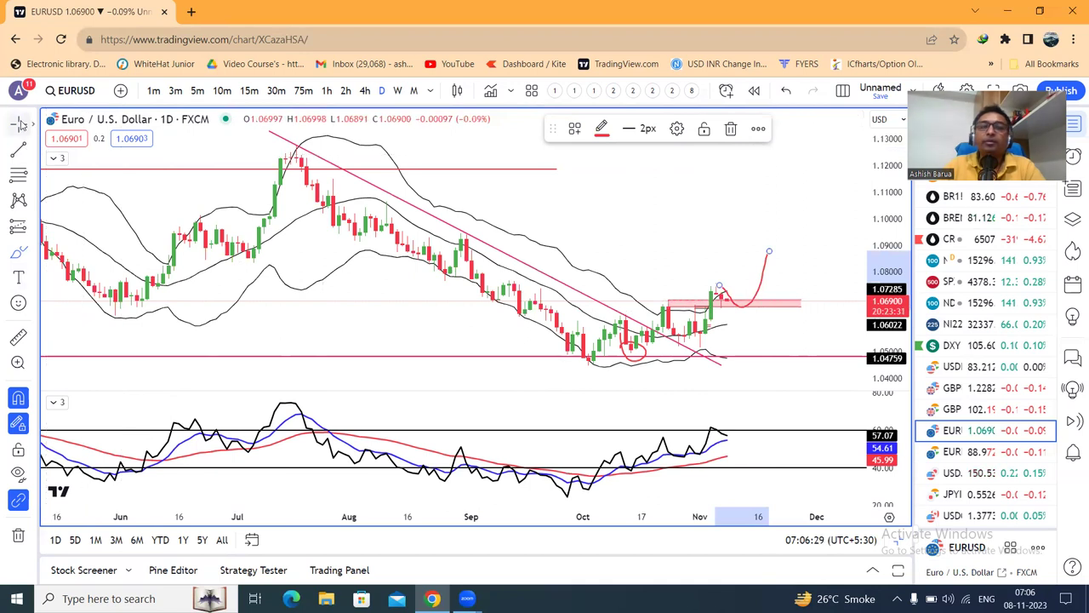
left_click(733, 181)
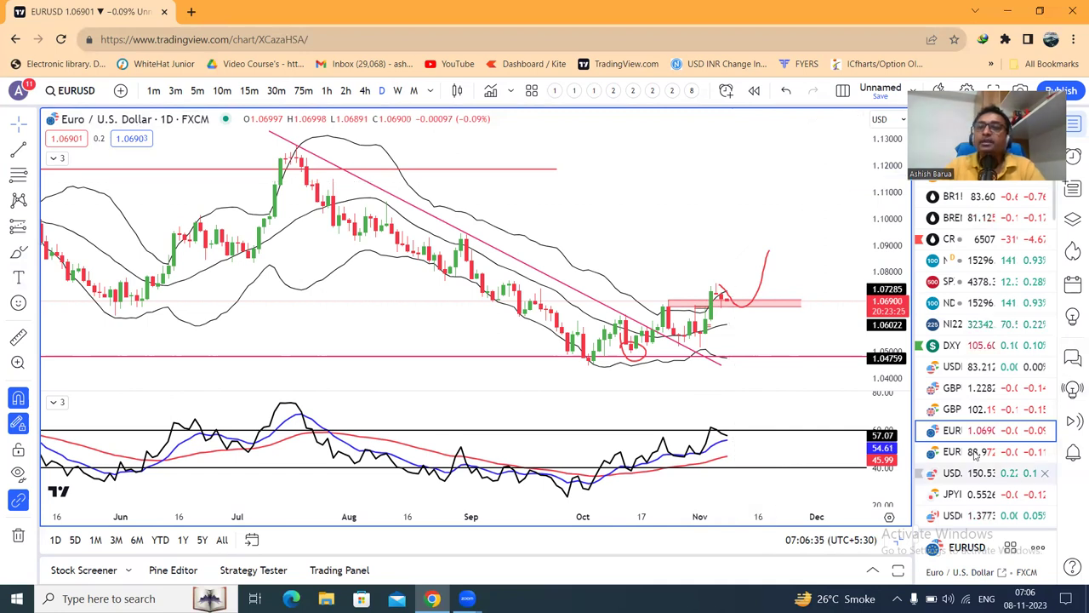
Review the EURINR daily chart, and on USDJPY examine the recent candles against the rising trendline marked by the orange arrow
left_click(970, 452)
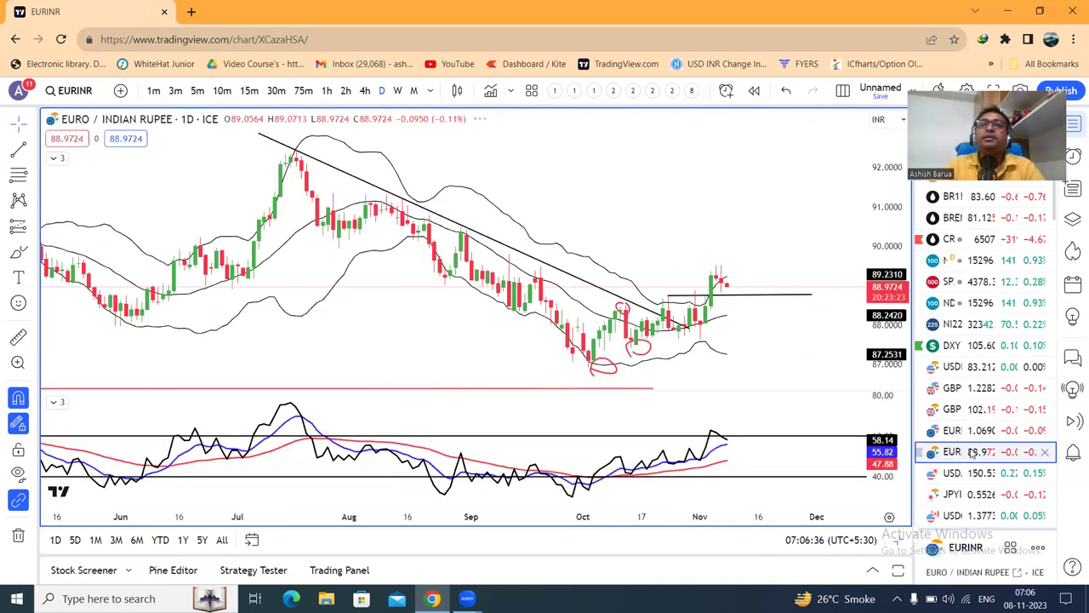
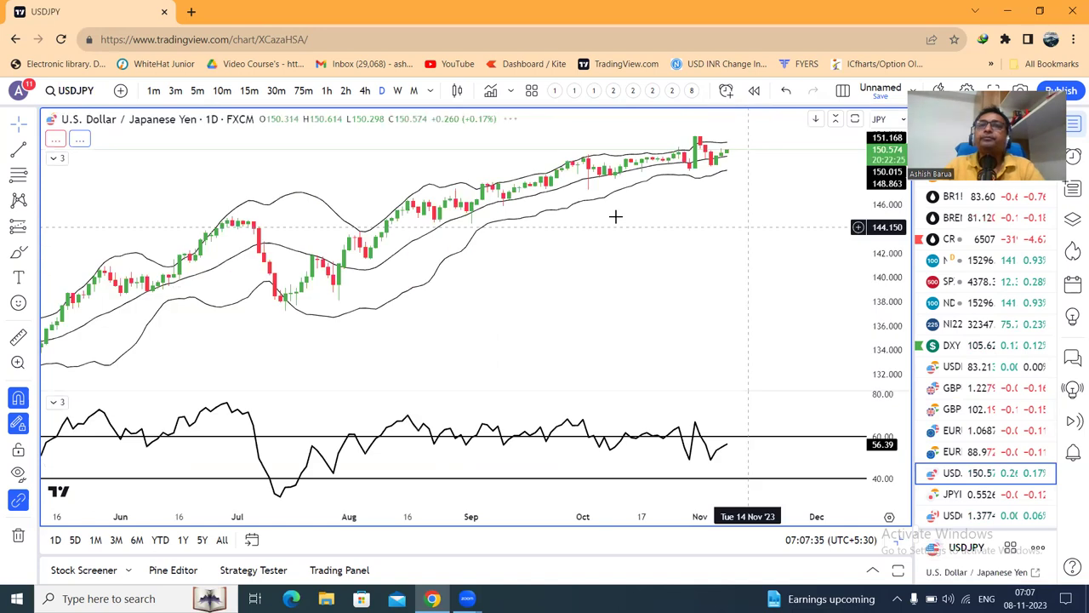
scroll(678, 306, "down", 2)
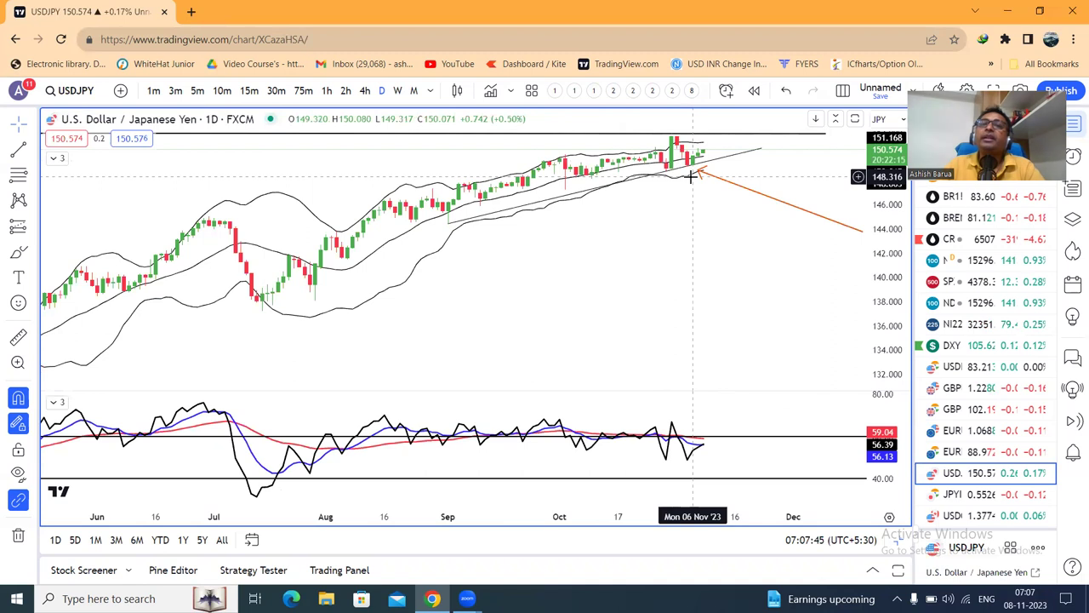
left_click_drag(692, 281, 659, 255)
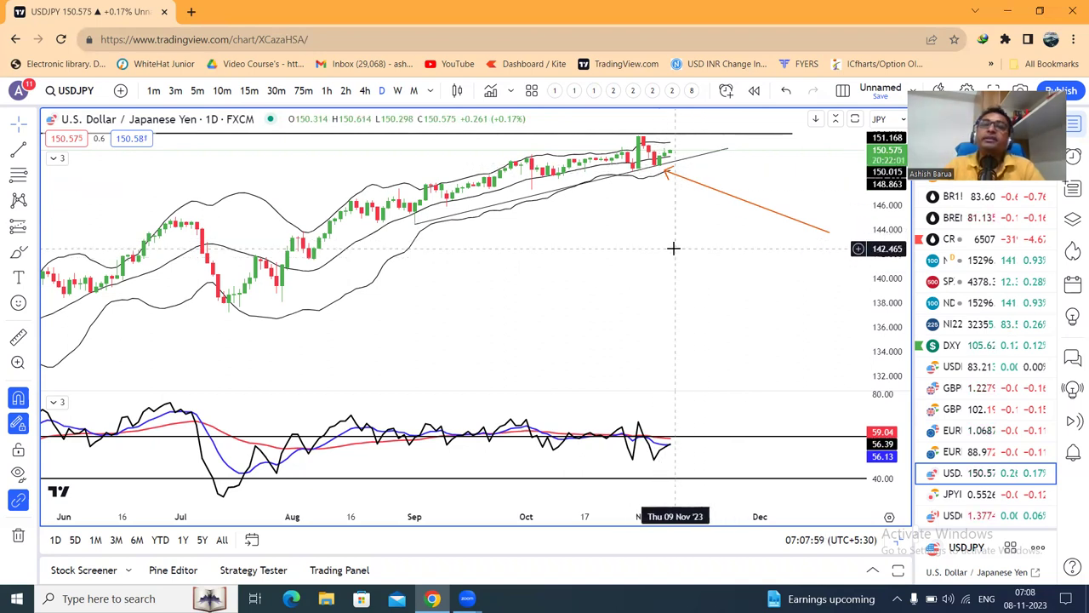
scroll(761, 284, "up", 4)
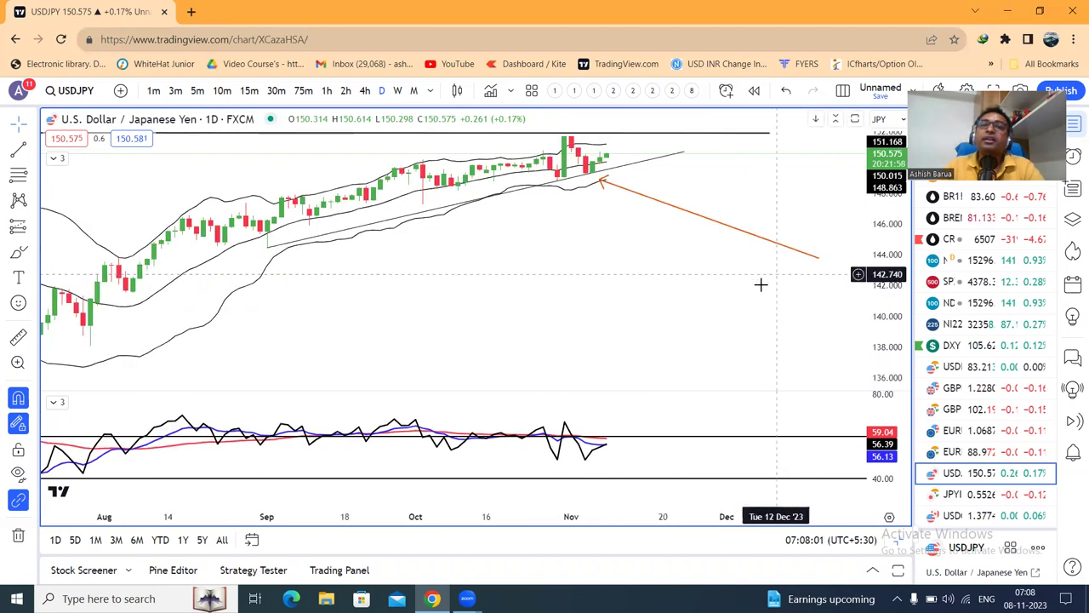
scroll(720, 250, "down", 1)
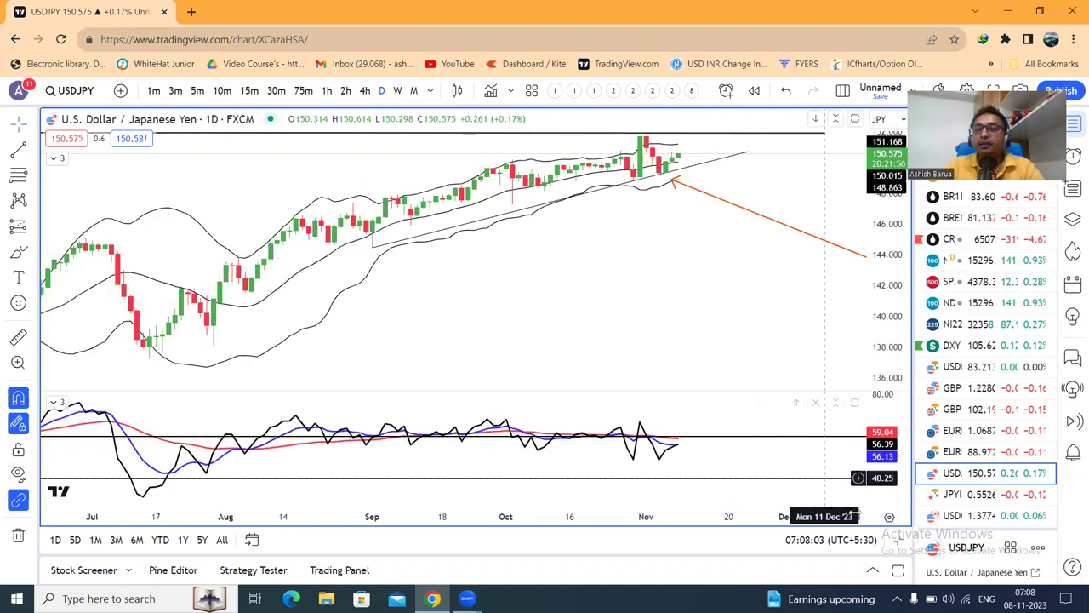
Compare USDJPY across daily, weekly and monthly charts with the weekly and monthly price scales auto-fitted, and return to the maximized daily chart
key("alt+Return")
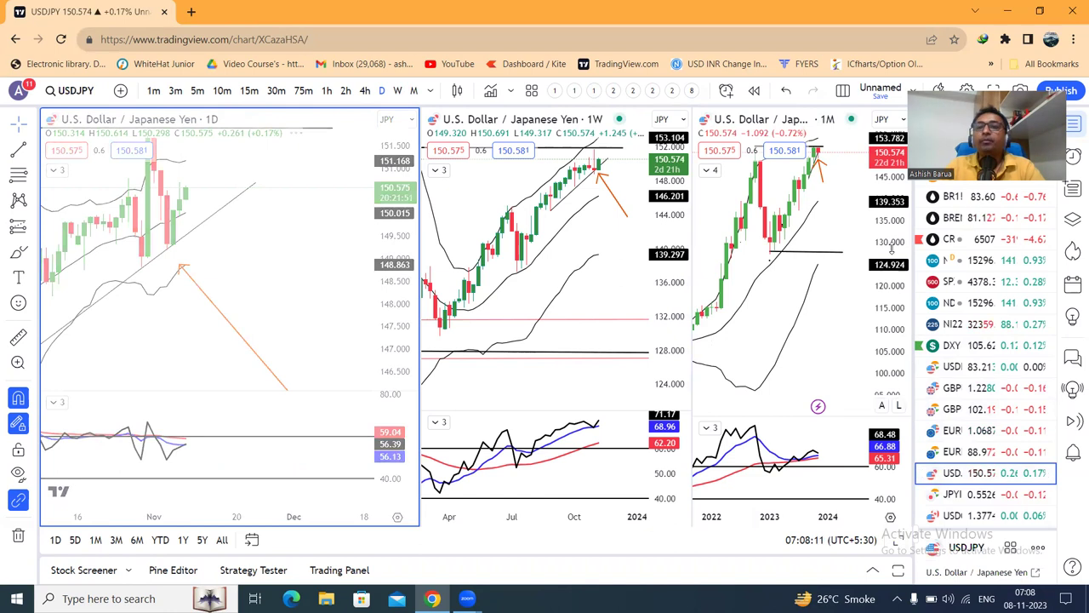
left_click(891, 281)
double_click(895, 316)
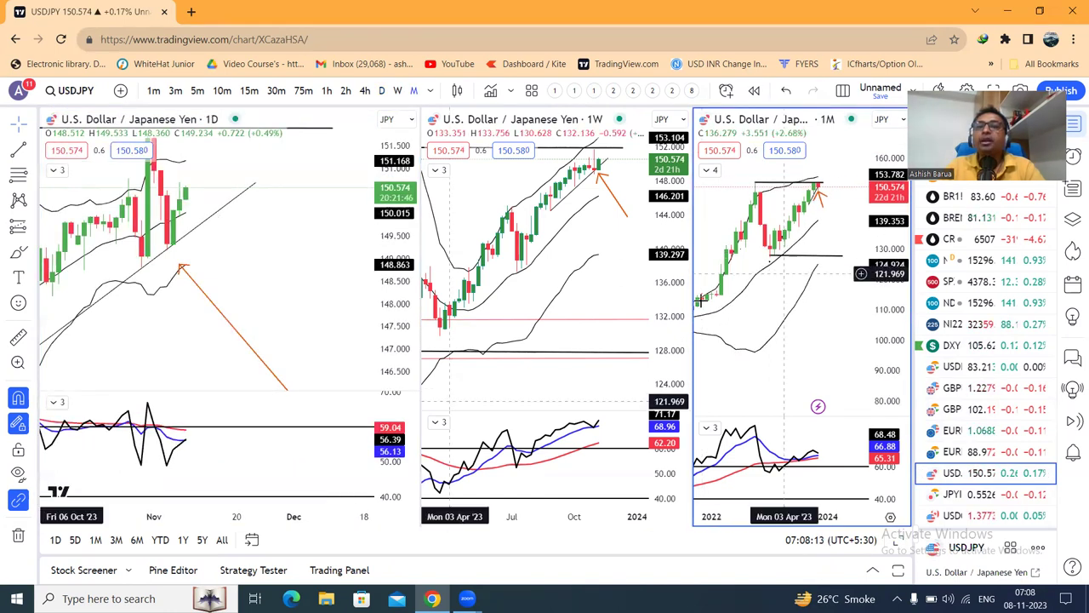
double_click(657, 281)
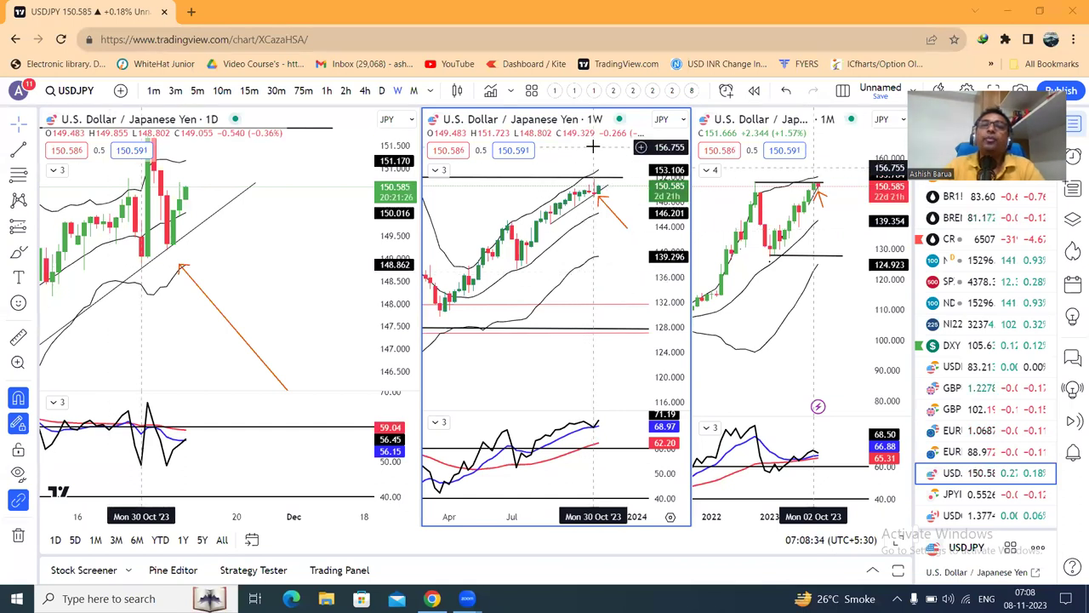
left_click(280, 275)
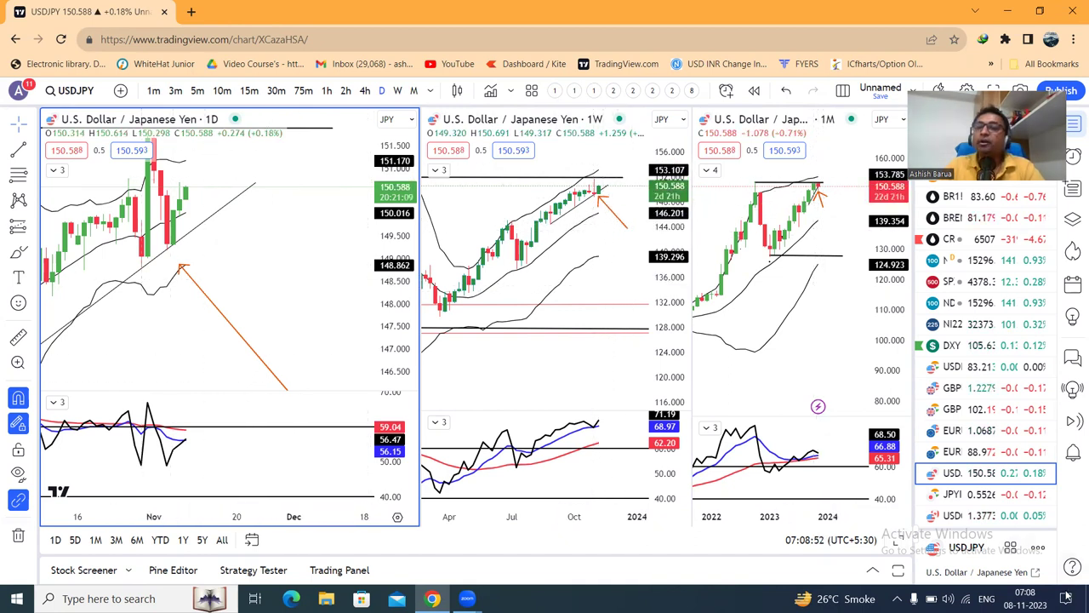
left_click(898, 542)
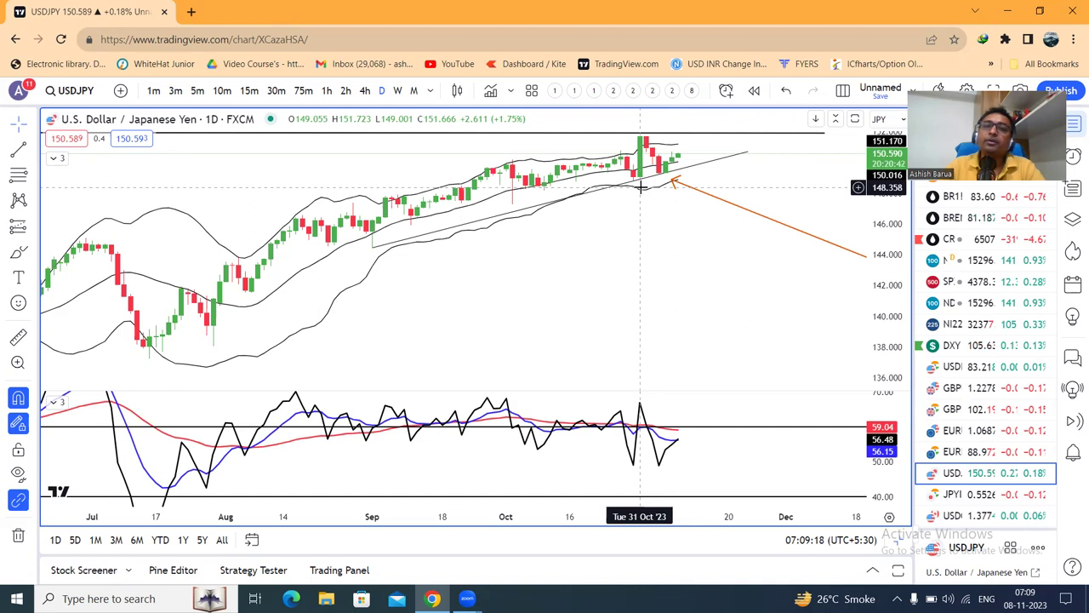
Review the JPYINR daily chart below its falling trendline and open the USDCAD daily chart
left_click(974, 497)
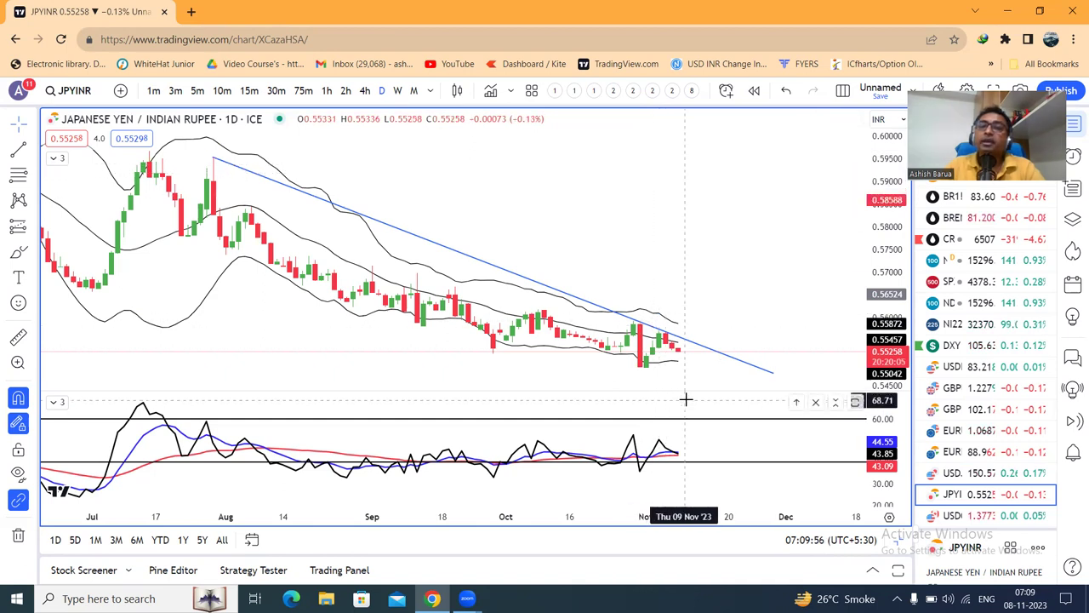
scroll(791, 398, "down", 2)
key("Down")
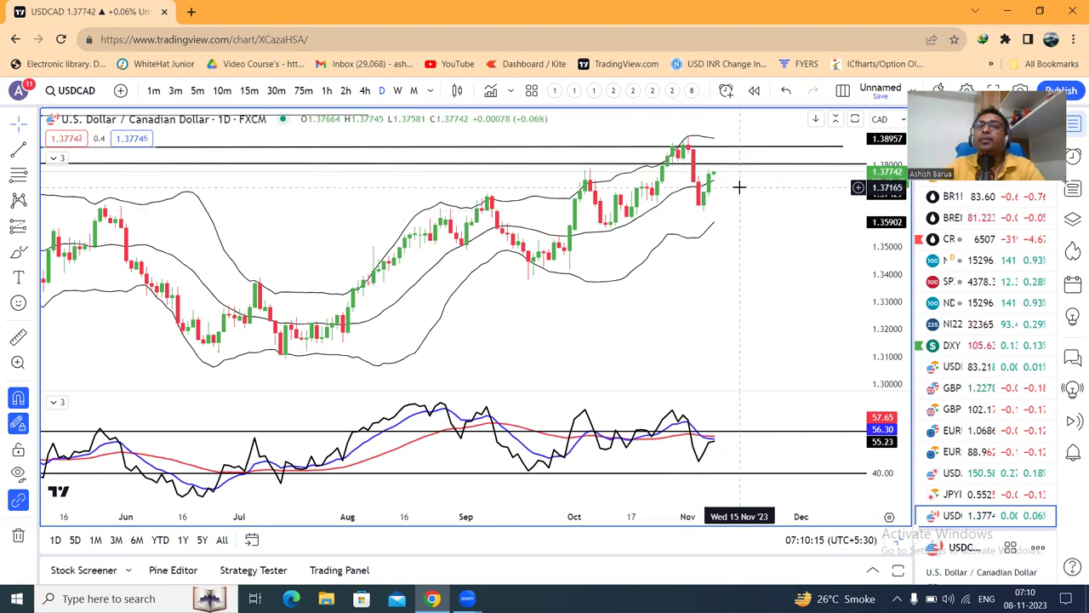
Brush a falling zigzag down to about 1.35 with a breakdown line on the USDCAD daily chart, and delete both strokes
left_click(17, 251)
mouse_move(763, 151)
left_mouse_down()
mouse_move(774, 203)
mouse_move(798, 173)
mouse_move(806, 244)
left_mouse_up()
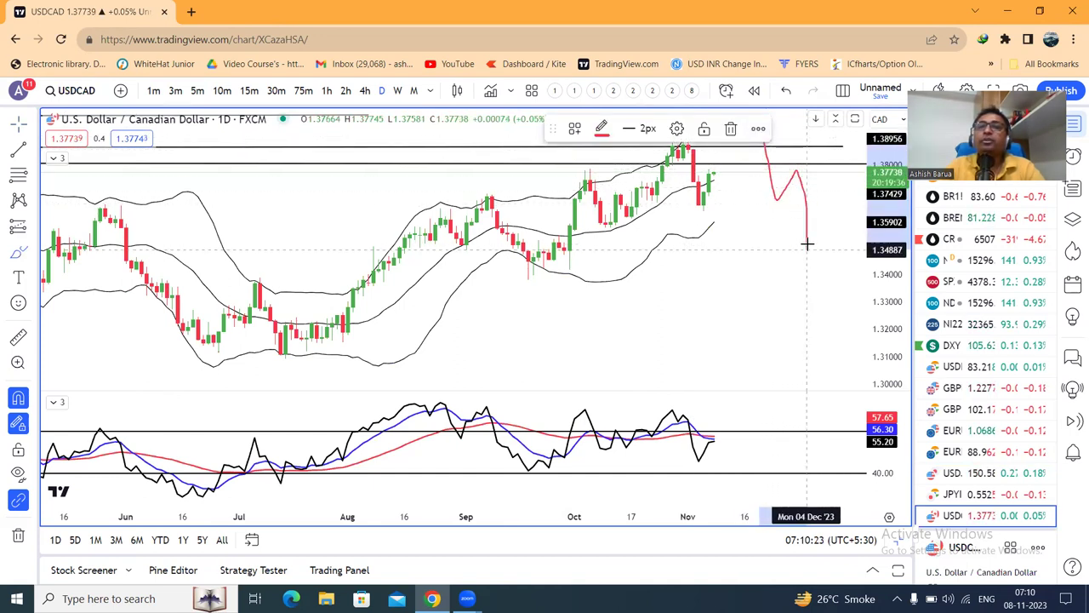
left_click_drag(769, 201, 815, 202)
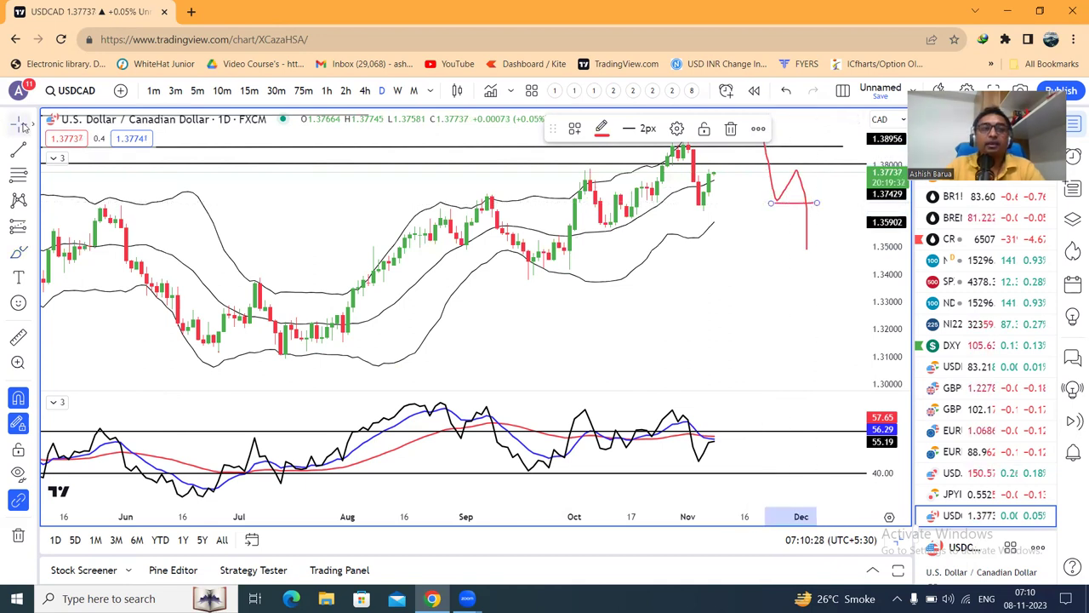
left_click(732, 129)
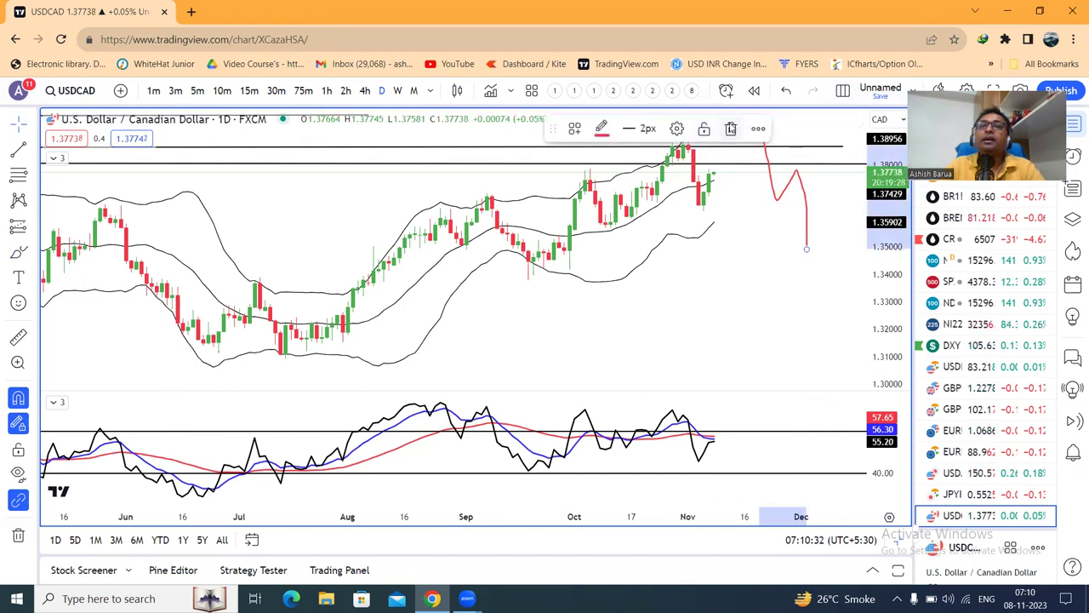
left_click(730, 129)
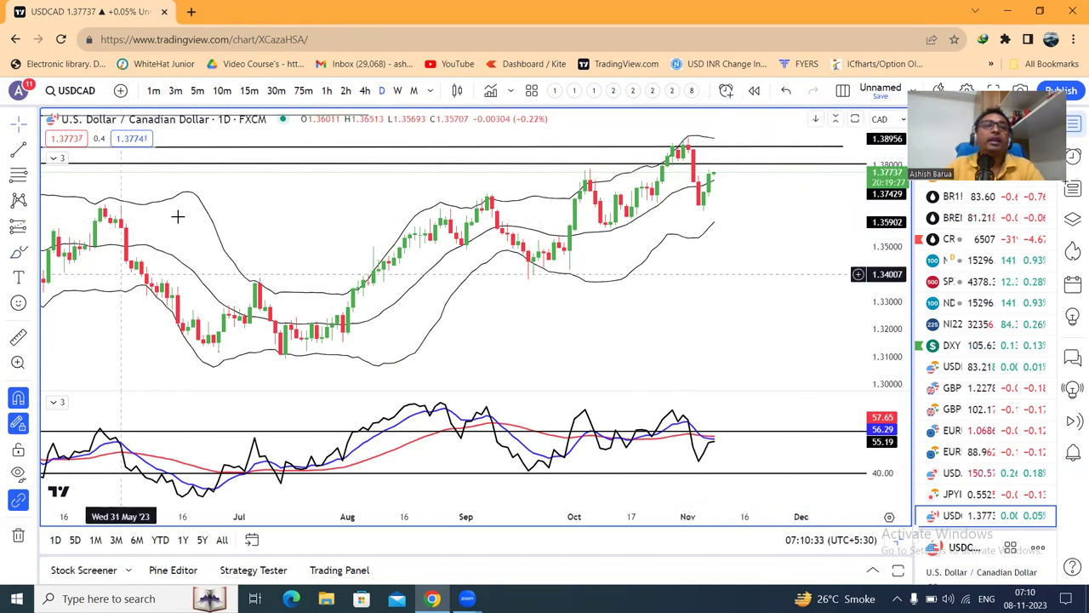
Brush a W-shaped rebound with a horizontal neckline beyond the latest candles on the 30-minute USDCAD chart, and return to the daily timeframe
left_click(279, 91)
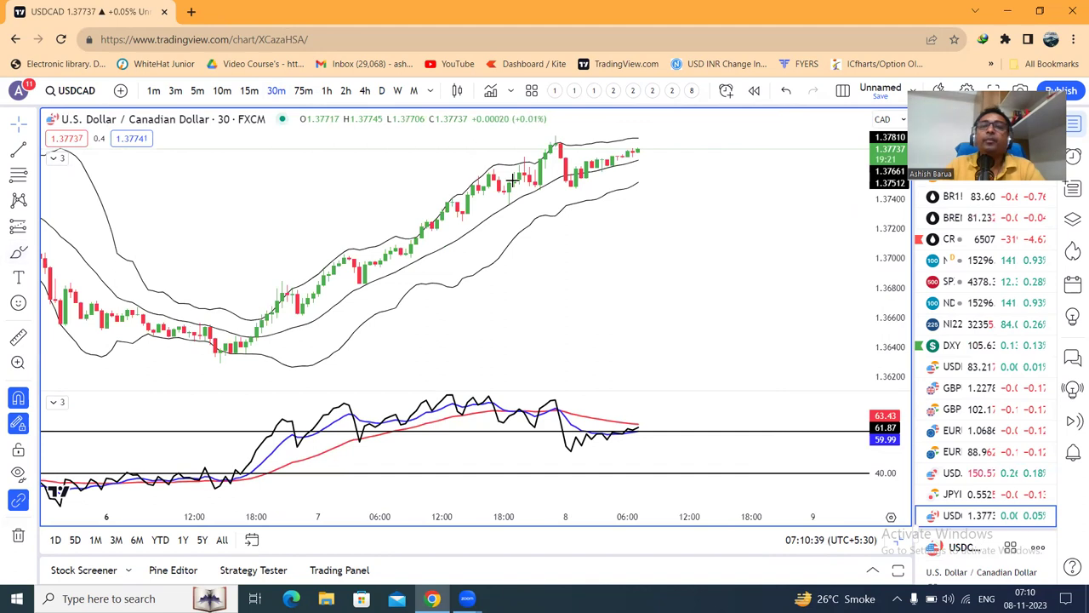
mouse_move(678, 146)
left_mouse_down()
mouse_move(693, 182)
mouse_move(708, 152)
mouse_move(724, 180)
mouse_move(747, 141)
mouse_move(767, 158)
left_mouse_up()
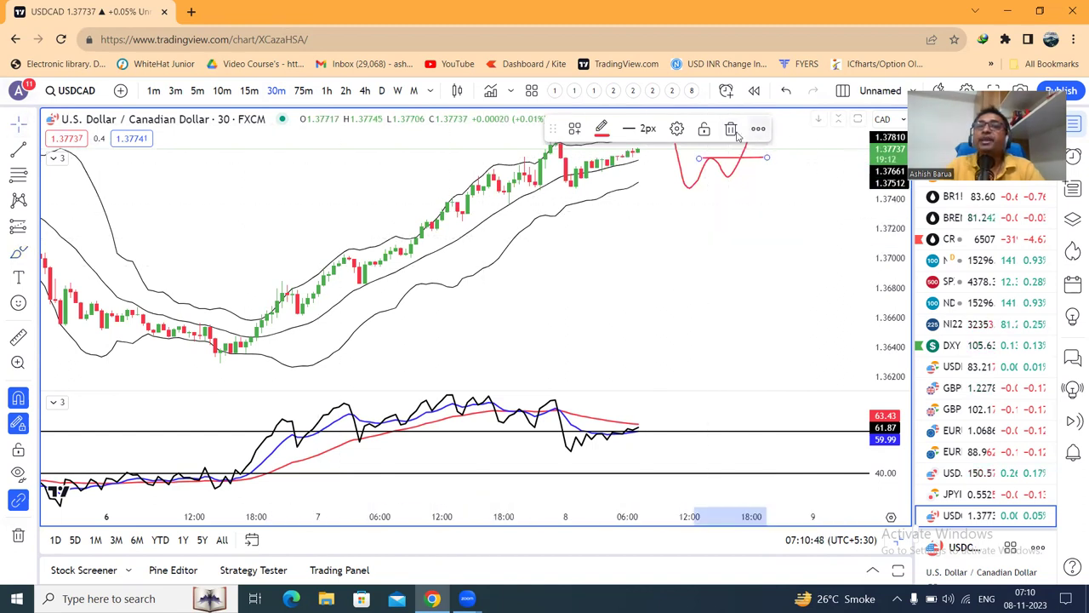
left_click(754, 217)
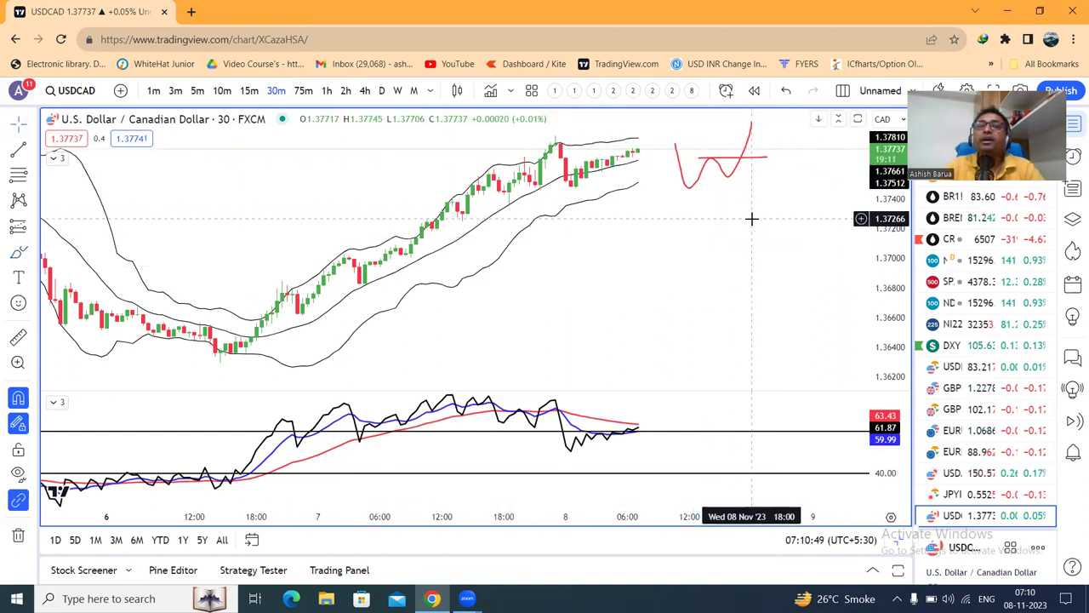
left_click(381, 90)
Open the AUDUSD daily chart and examine the red range box since August and the recent candles near its upper edge
scroll(978, 408, "down", 3)
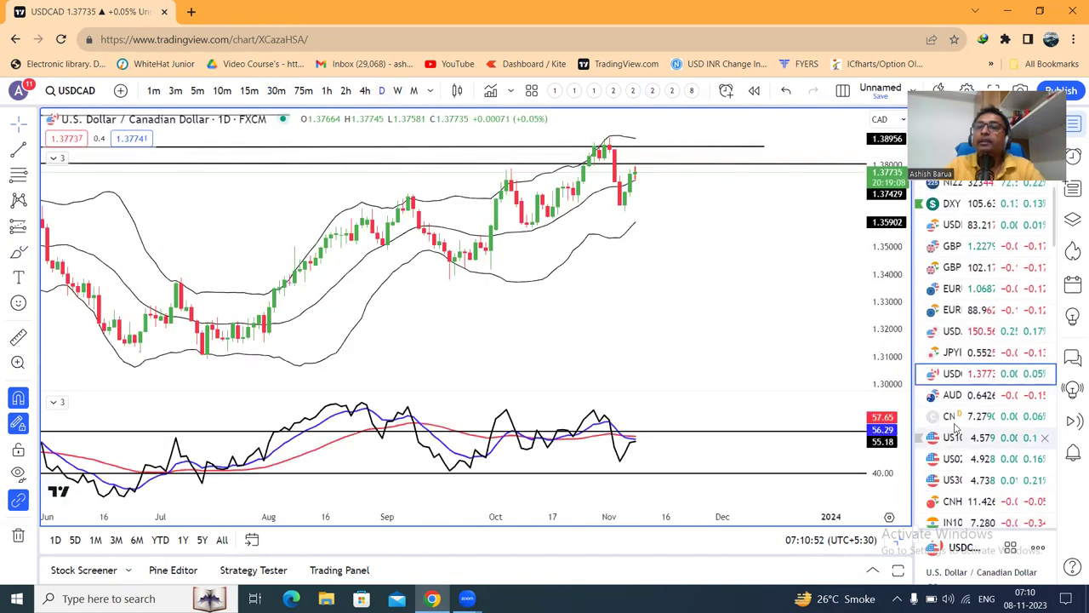
left_click(953, 395)
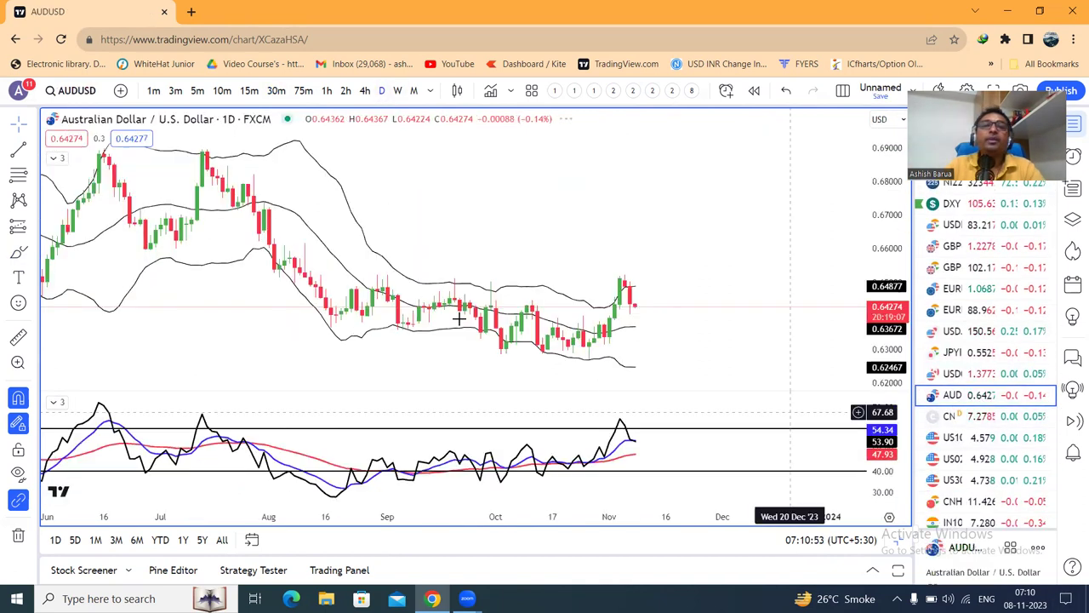
left_click(624, 278)
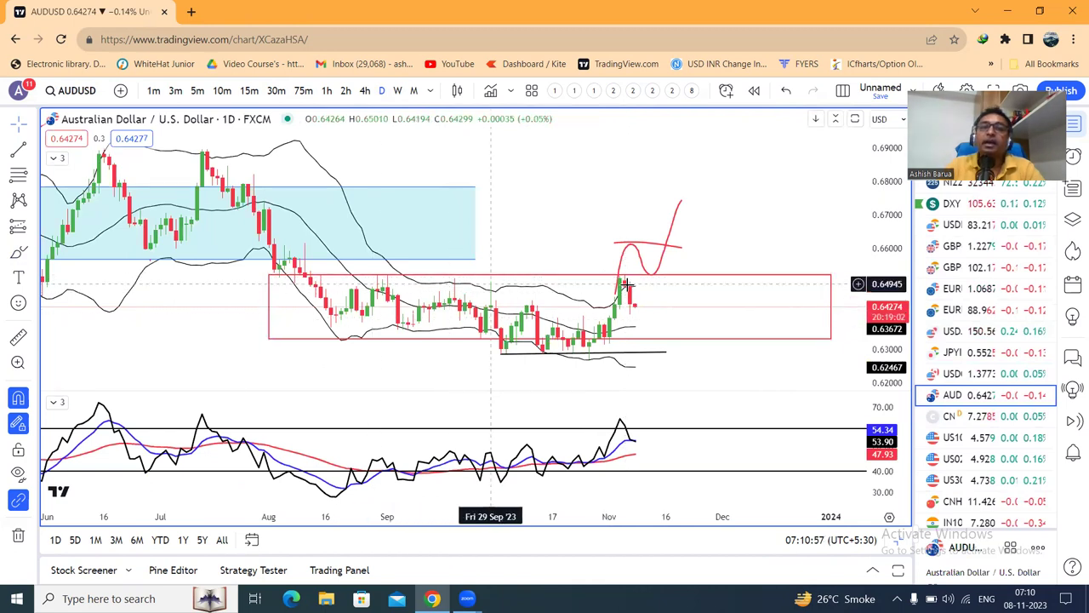
left_click(423, 320)
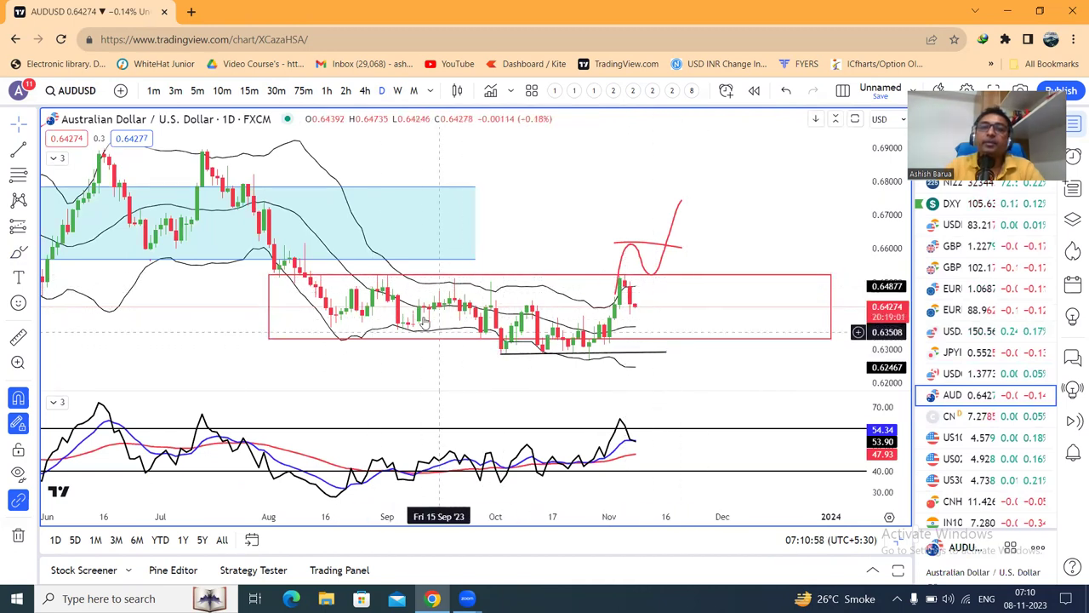
left_click(640, 277)
left_click(626, 267)
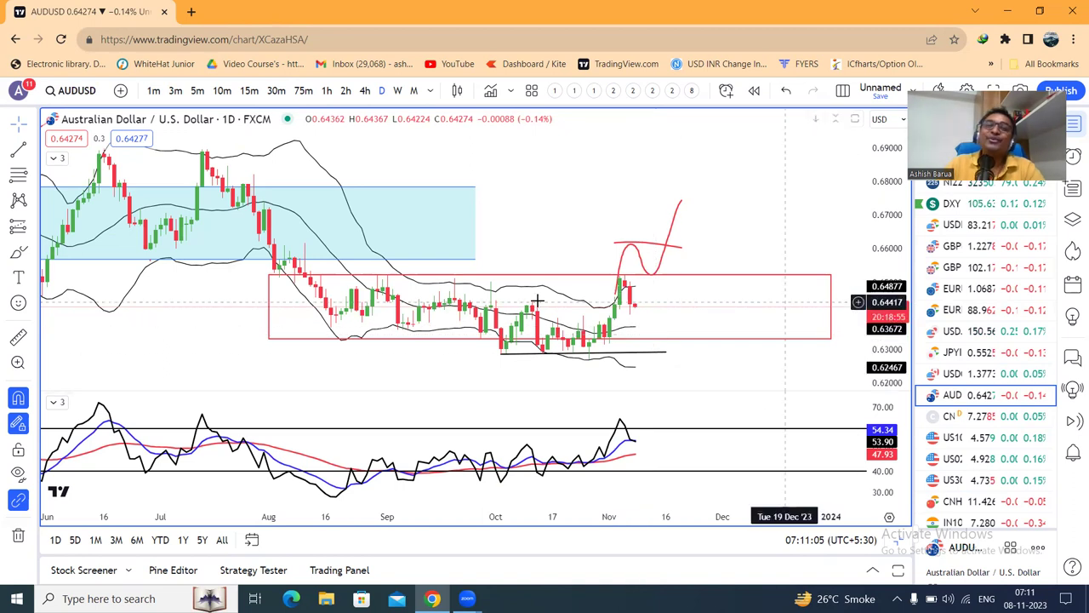
left_click(290, 275)
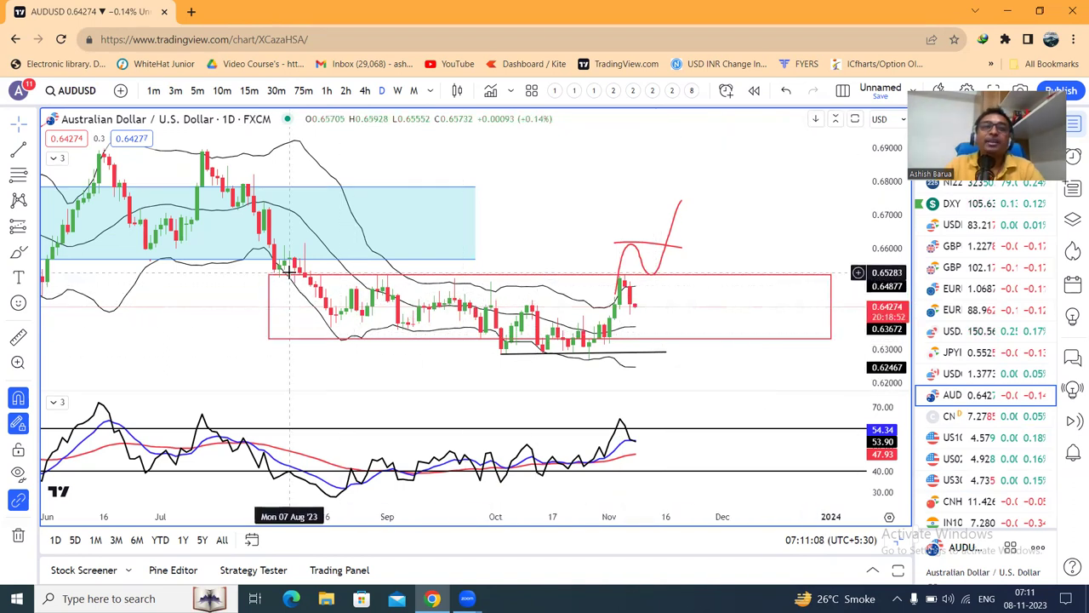
left_click(315, 349)
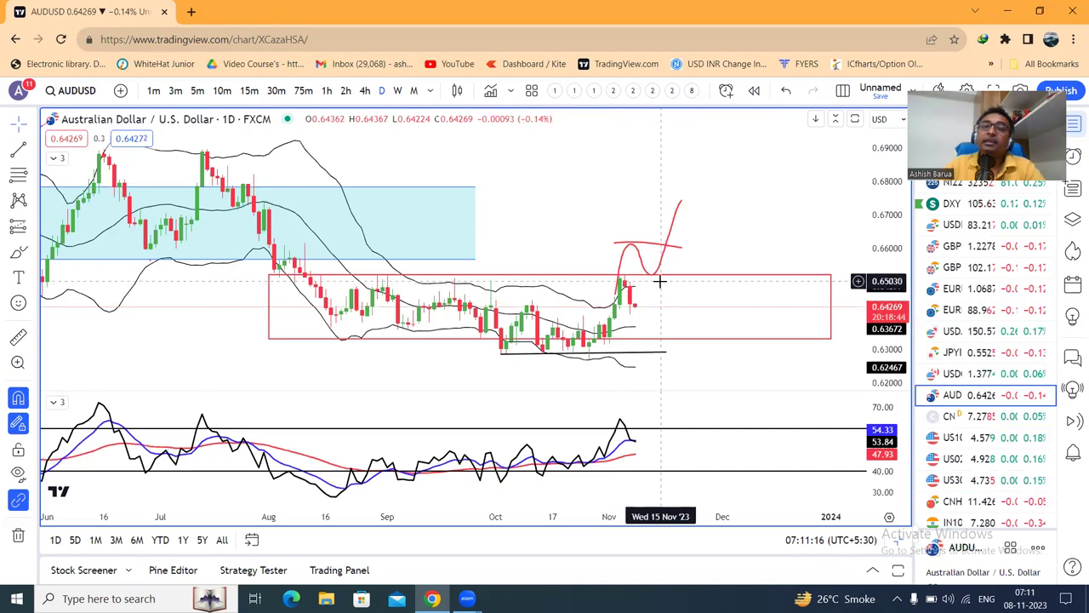
Compare AUDUSD across daily, weekly and monthly charts with the weekly and monthly oscillator scales adjusted, and return to the maximized daily chart
left_click(898, 542)
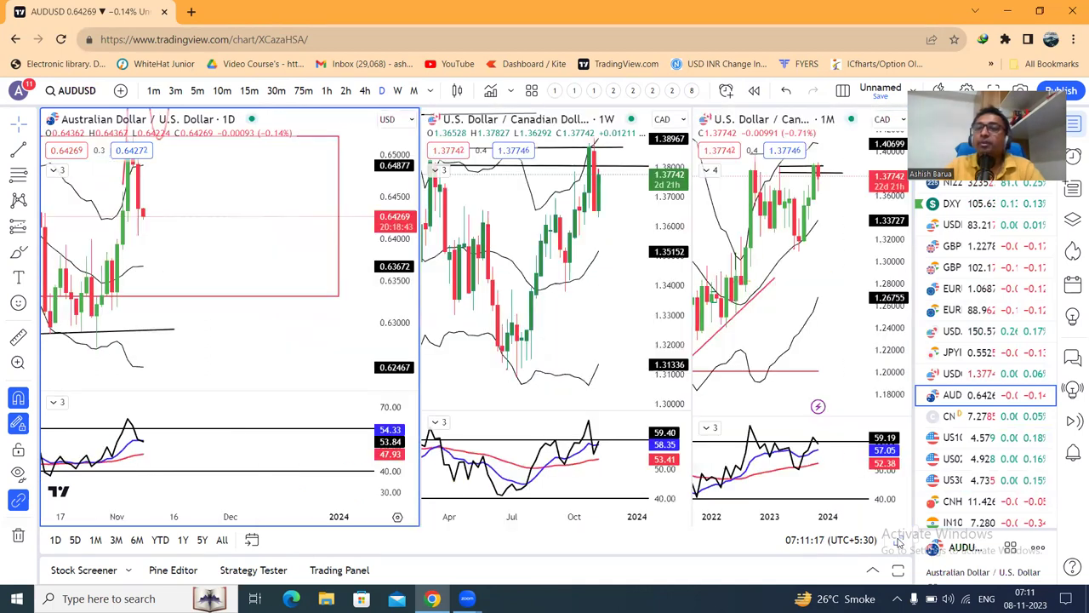
left_click(959, 397)
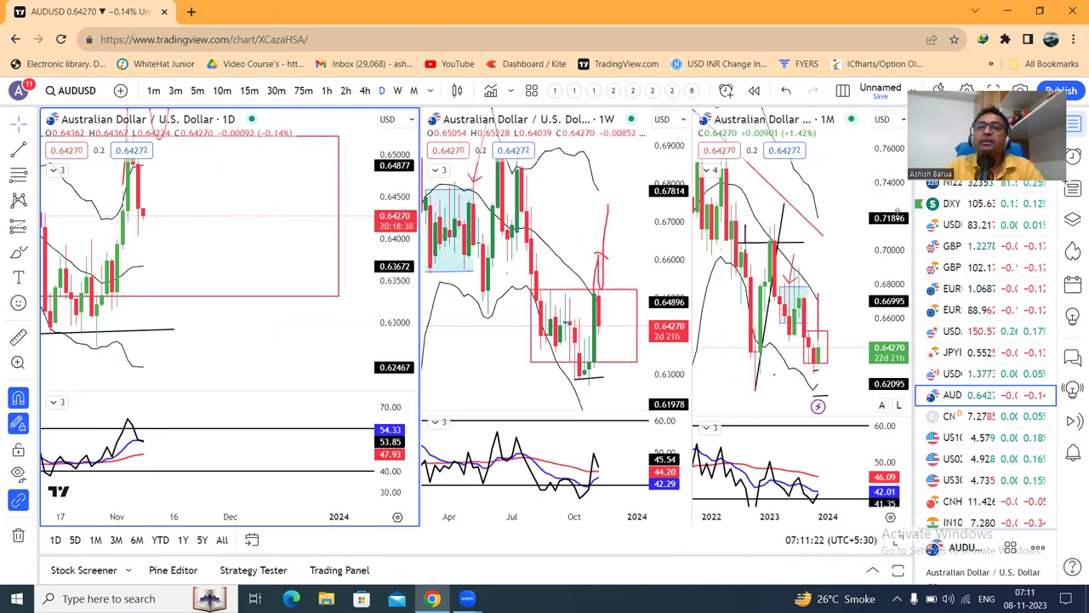
left_click(885, 468)
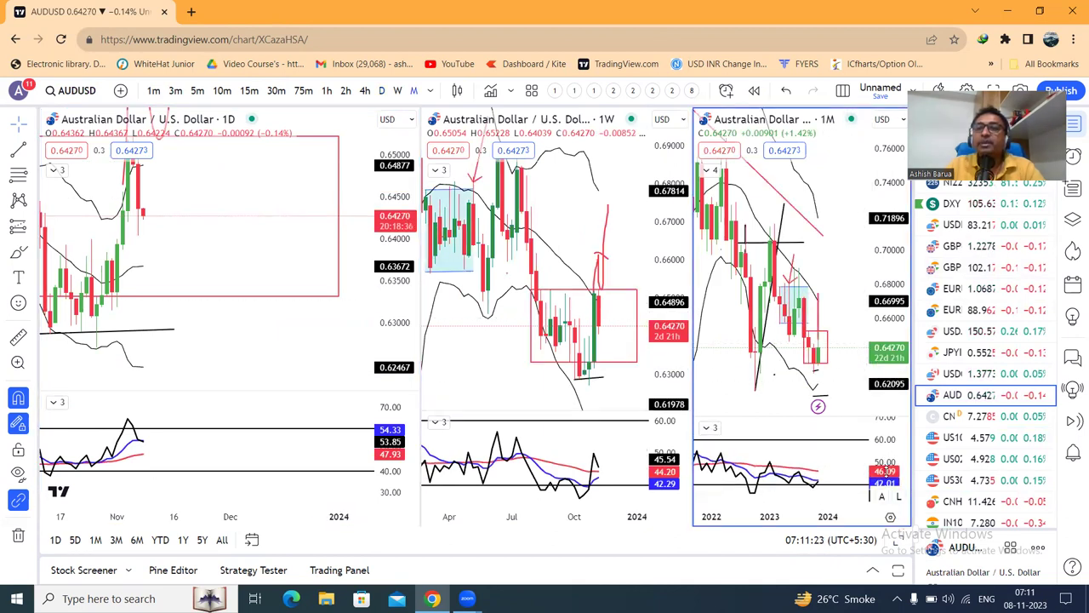
scroll(847, 284, "up", 1)
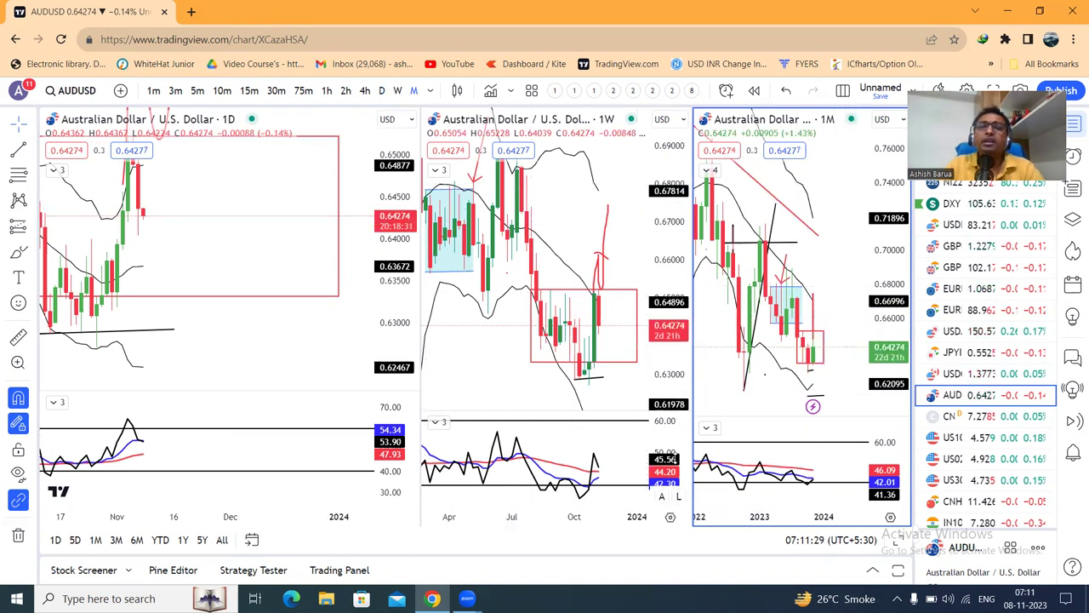
left_click(664, 438)
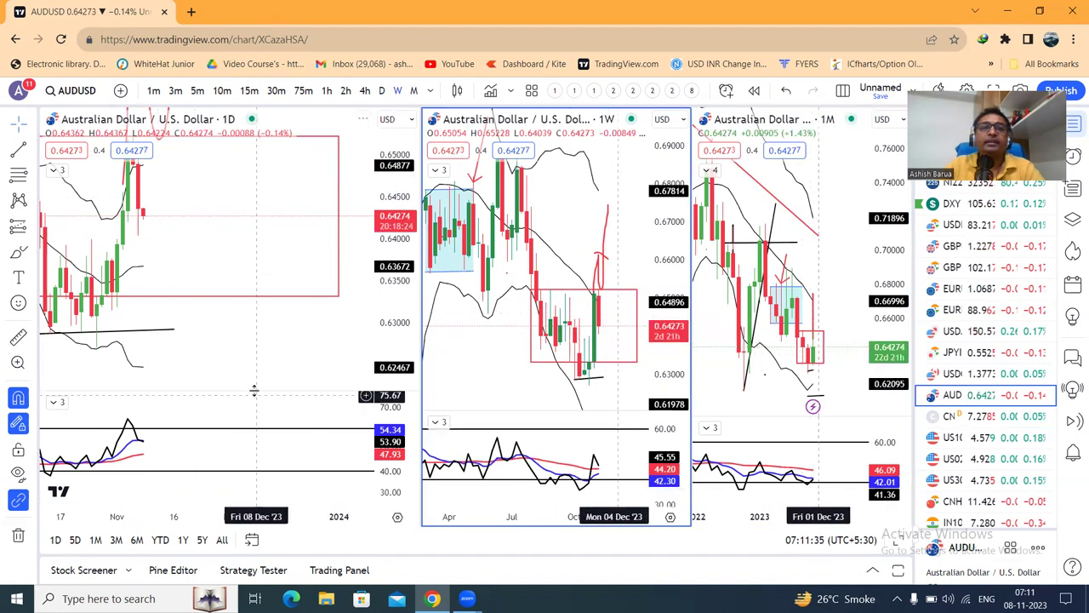
left_click(343, 389)
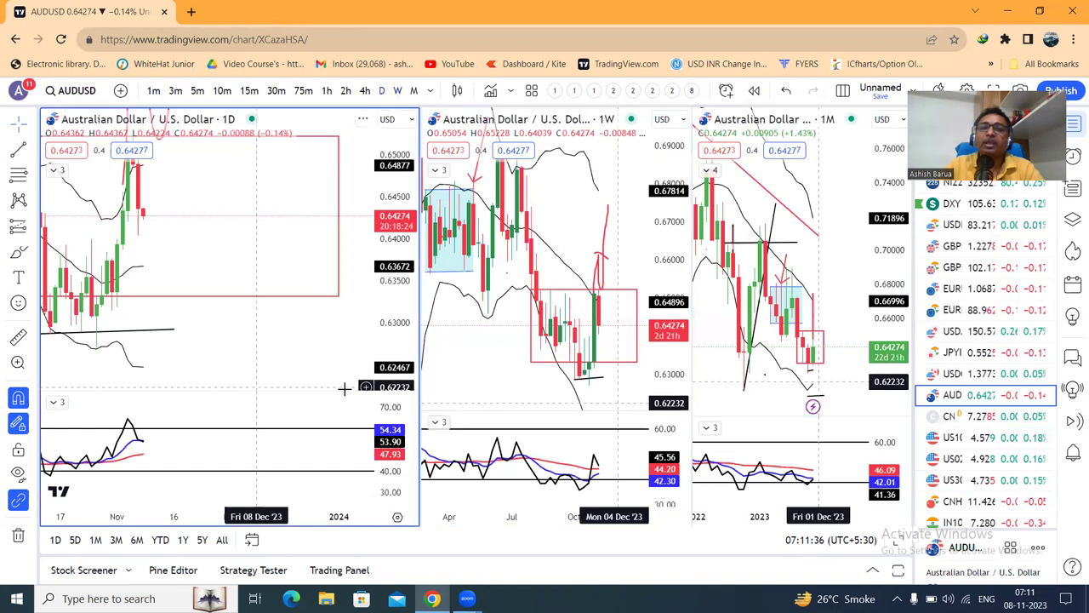
left_click(899, 542)
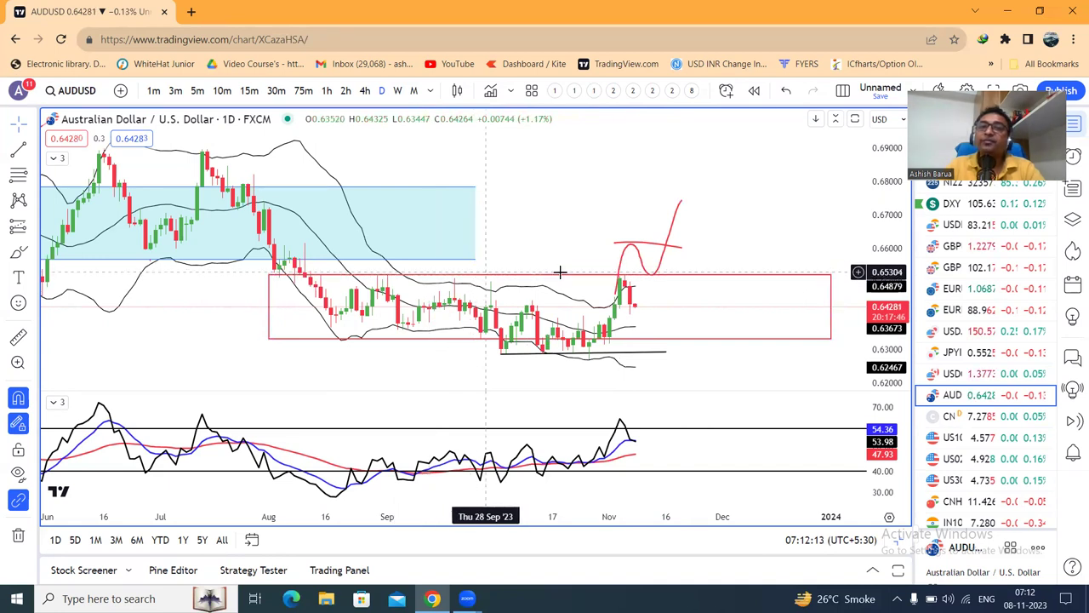
Delete the brushed price projection and its horizontal neckline above the red range box on AUDUSD
left_click(644, 264)
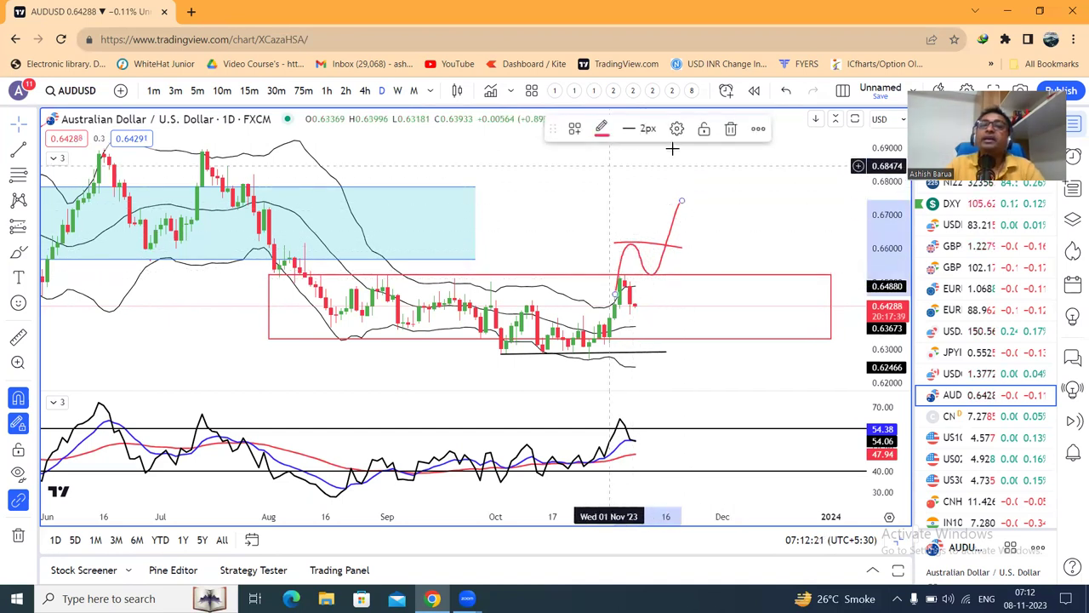
left_click(730, 127)
left_click(666, 245)
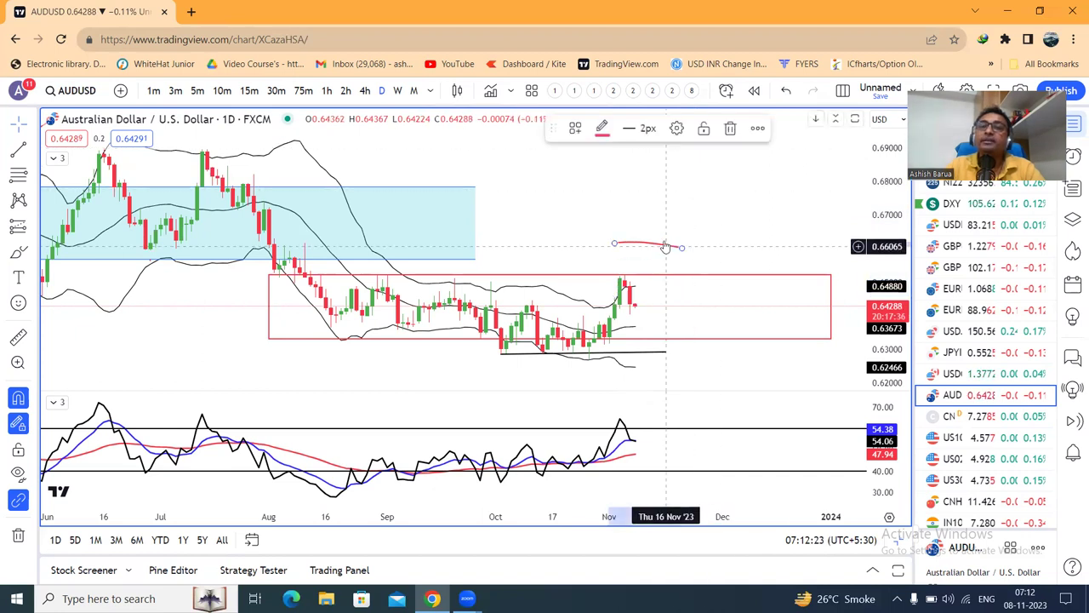
left_click(730, 128)
Brush a dip-and-rebound path from the latest AUDUSD candles up to about 0.67, and delete the stroke
left_click(20, 260)
mouse_move(639, 284)
left_mouse_down()
mouse_move(656, 318)
mouse_move(681, 215)
left_mouse_up()
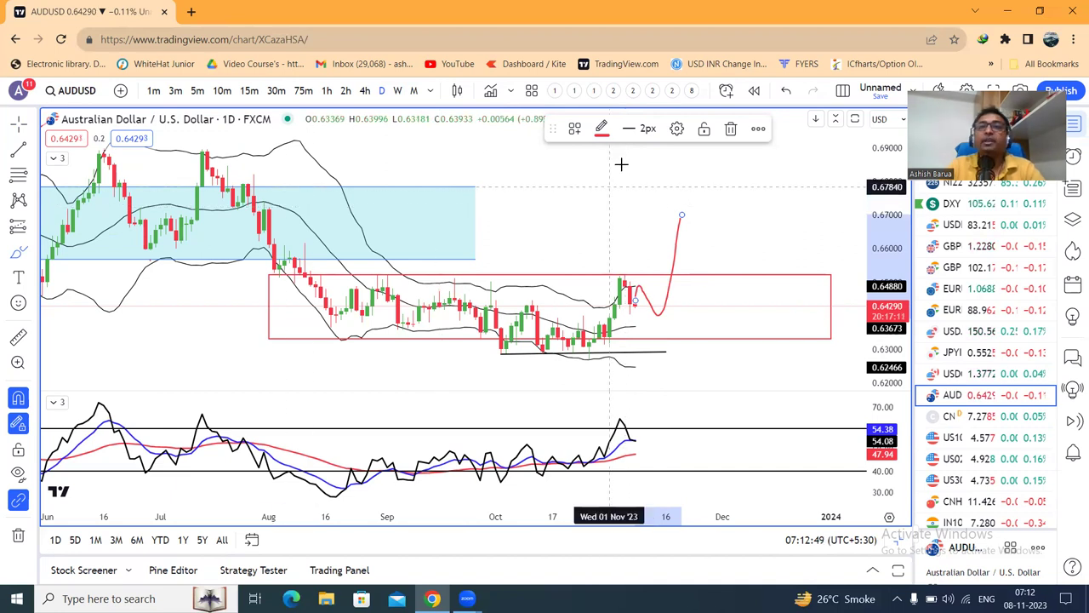
left_click(730, 129)
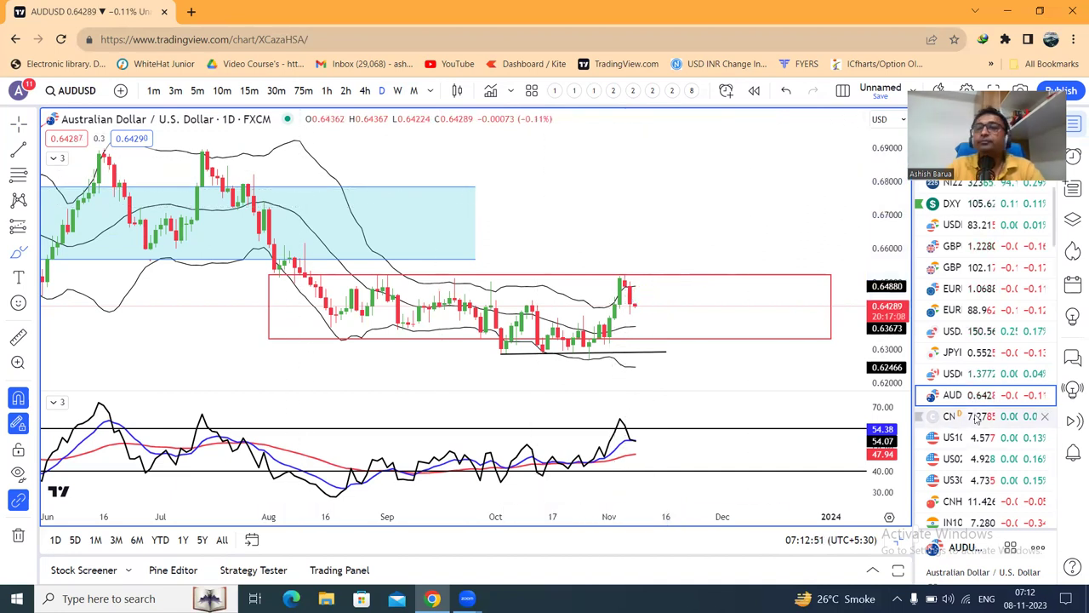
On the CNH1! daily chart, draw a horizontal trend line at 7.2575 from 15 Sep to 28 Nov 2023 below the recent lows
left_click(978, 416)
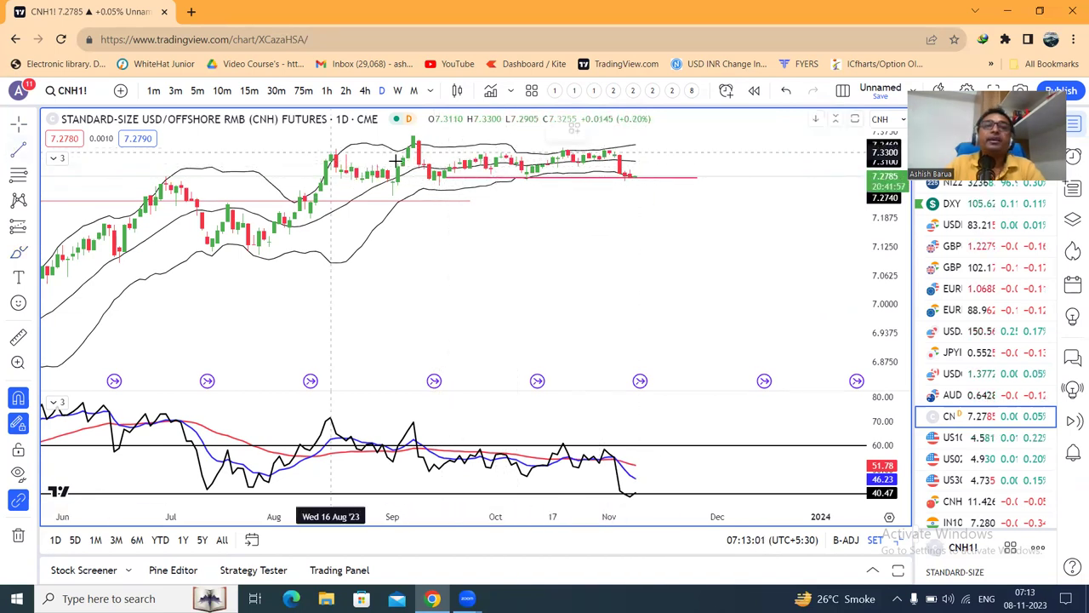
left_click(439, 185)
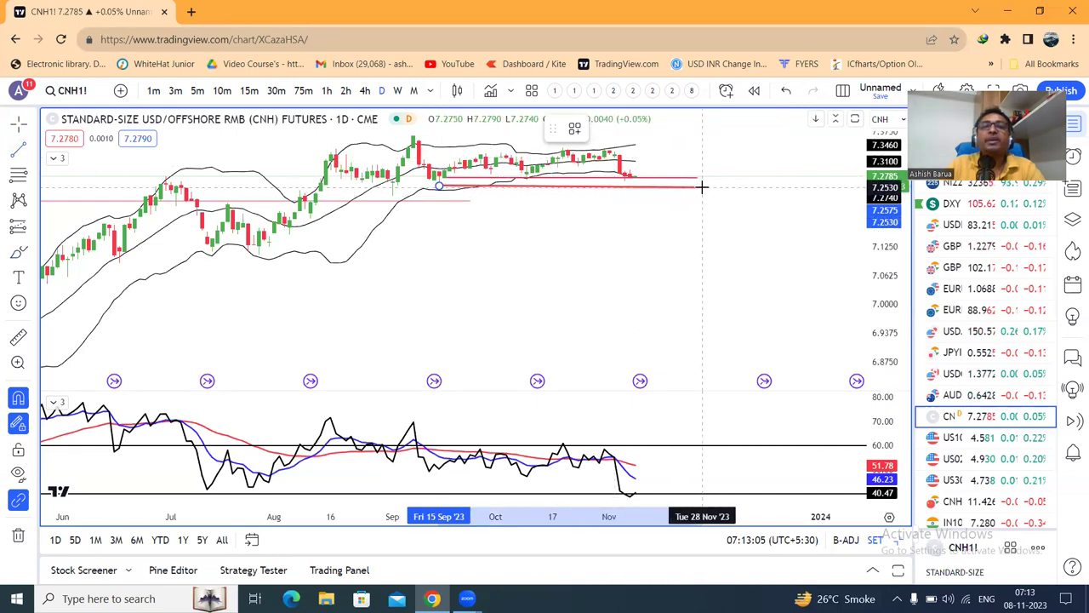
left_click(702, 186)
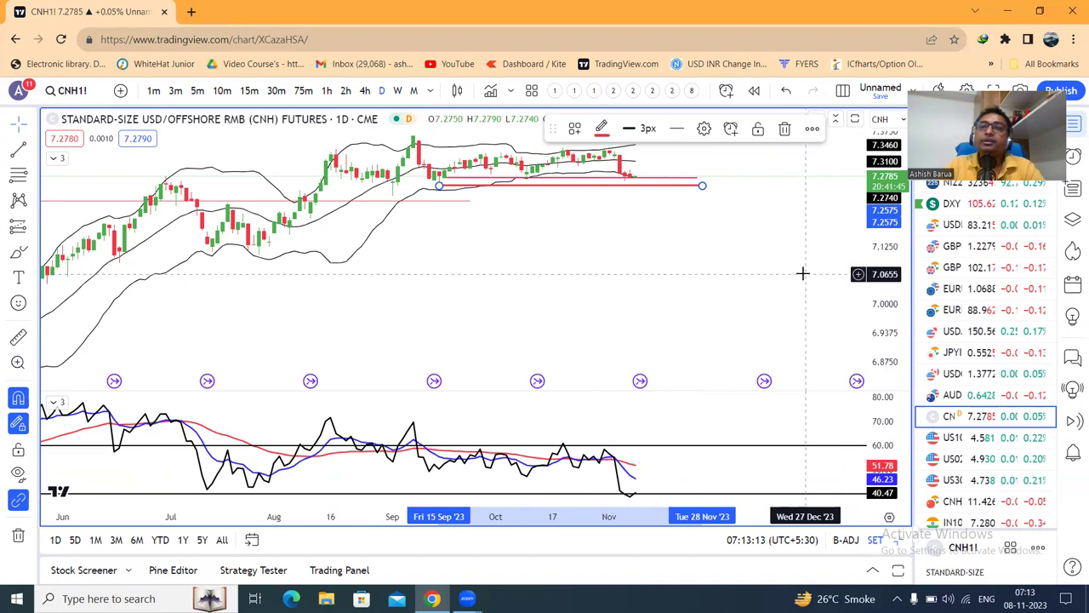
left_click(753, 224)
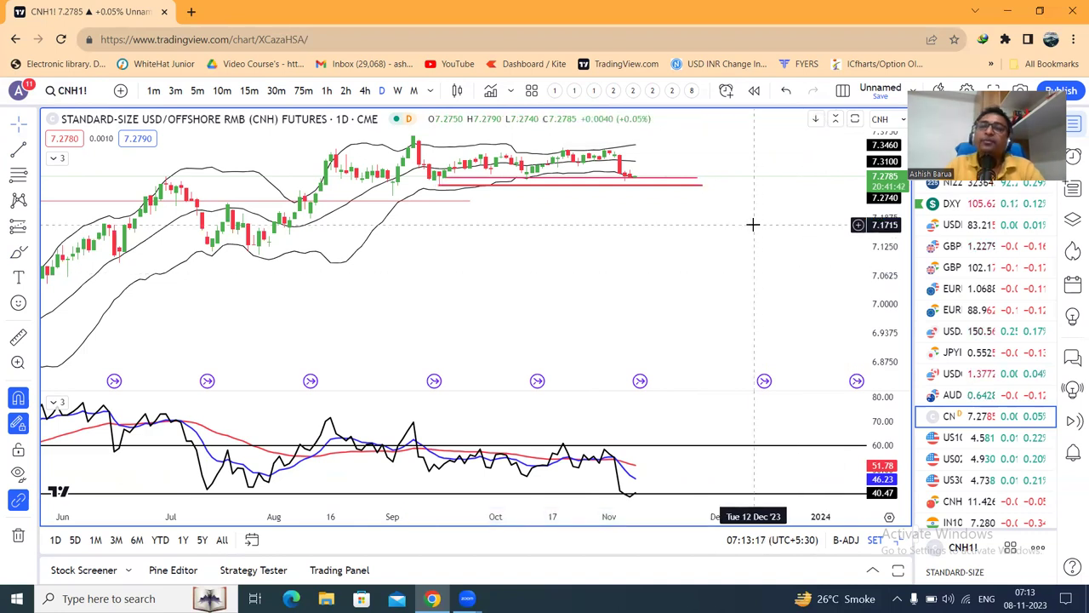
Open Brent Oil Futures (BR1!) and compare its daily, weekly and monthly charts with the weekly and monthly price scales compressed
scroll(968, 247, "up", 3)
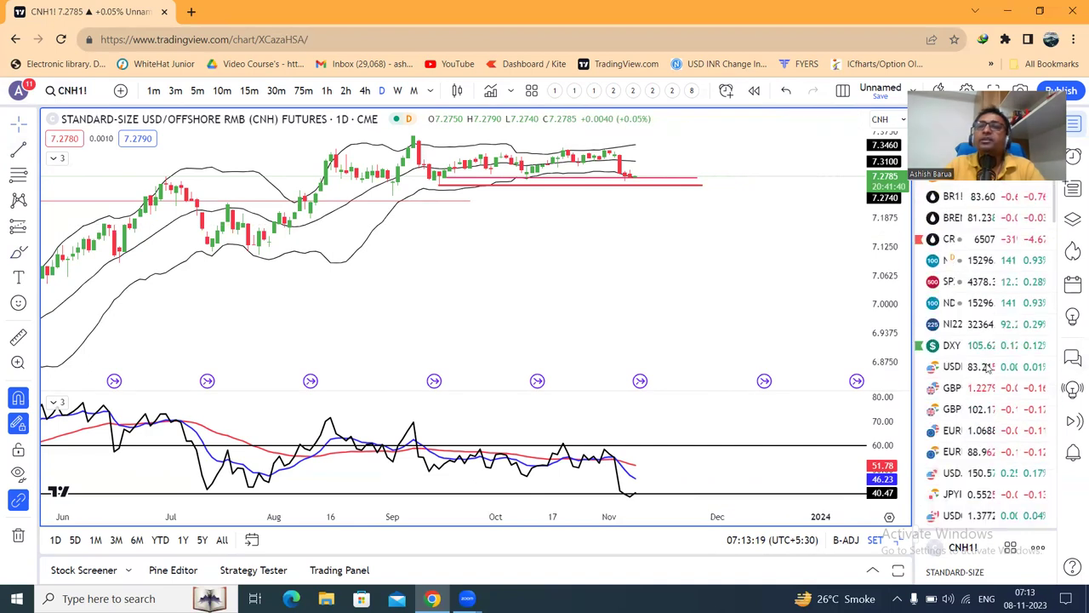
left_click(962, 200)
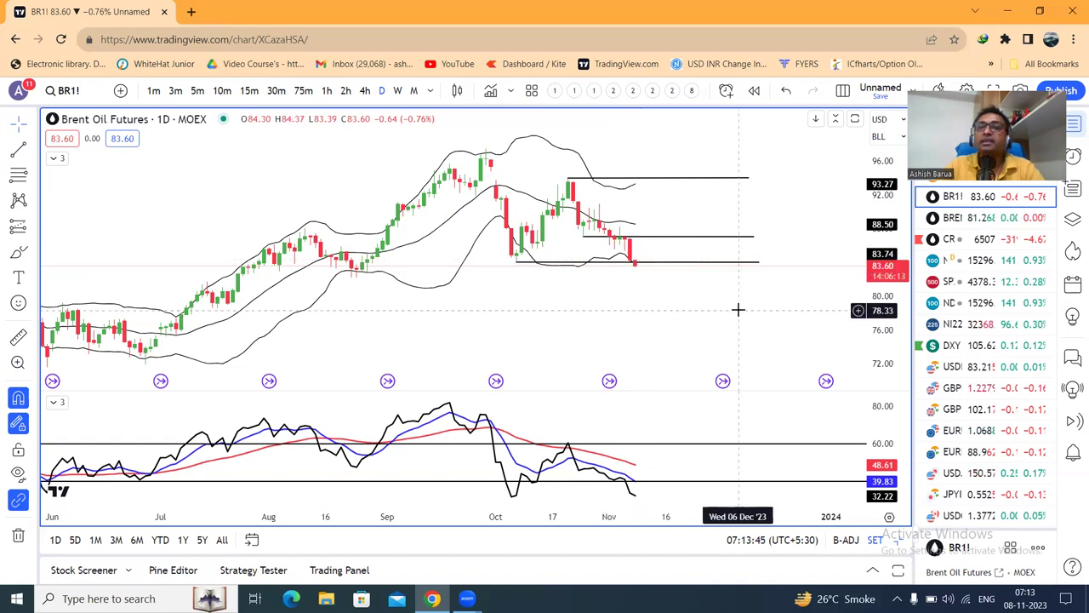
scroll(717, 302, "down", 1)
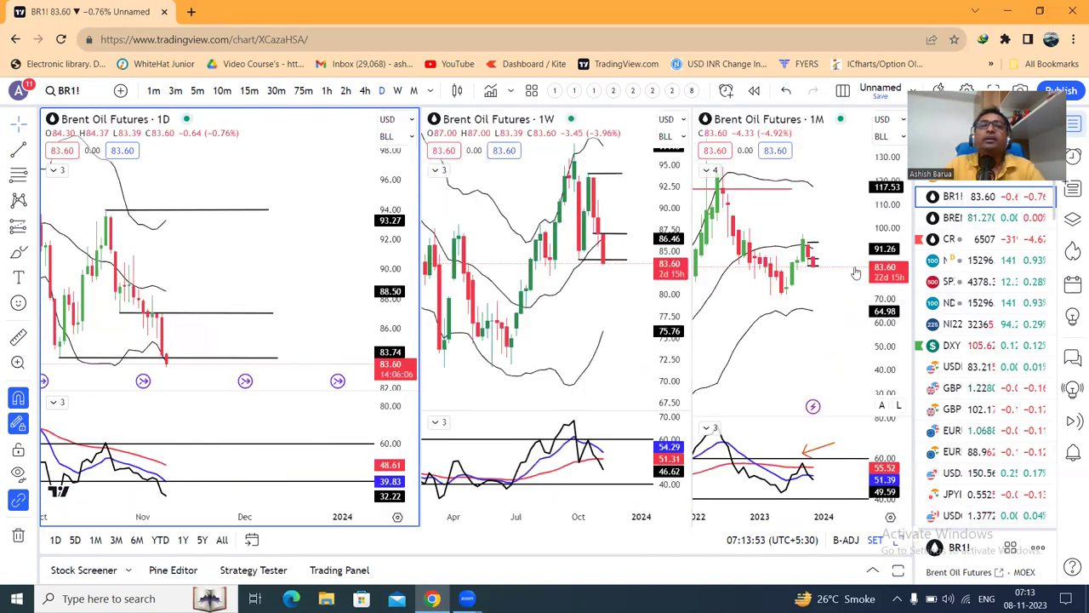
left_click_drag(885, 229, 888, 270)
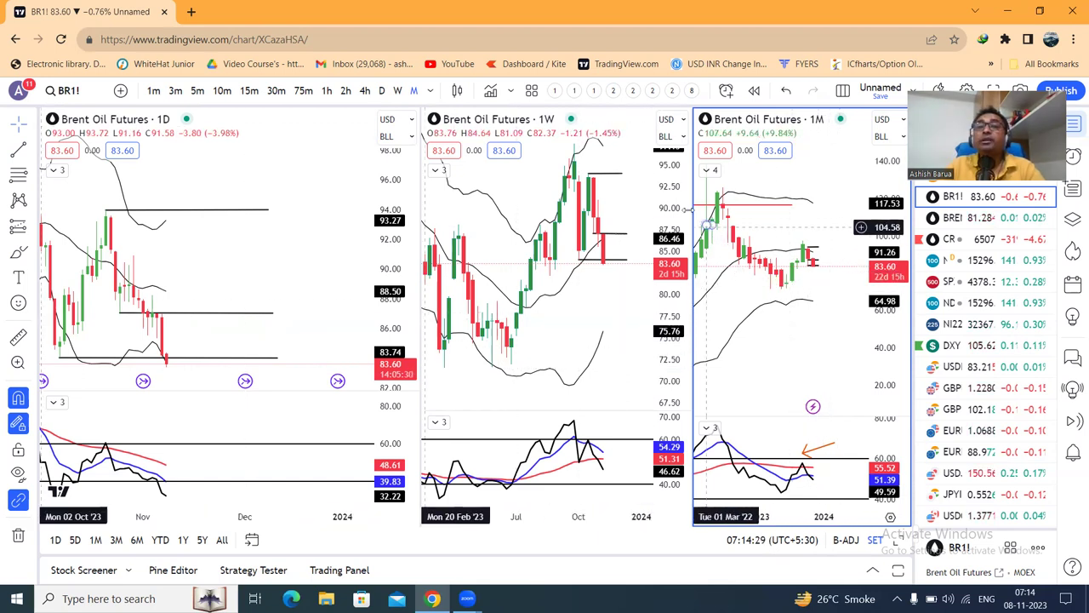
left_click_drag(675, 205, 675, 293)
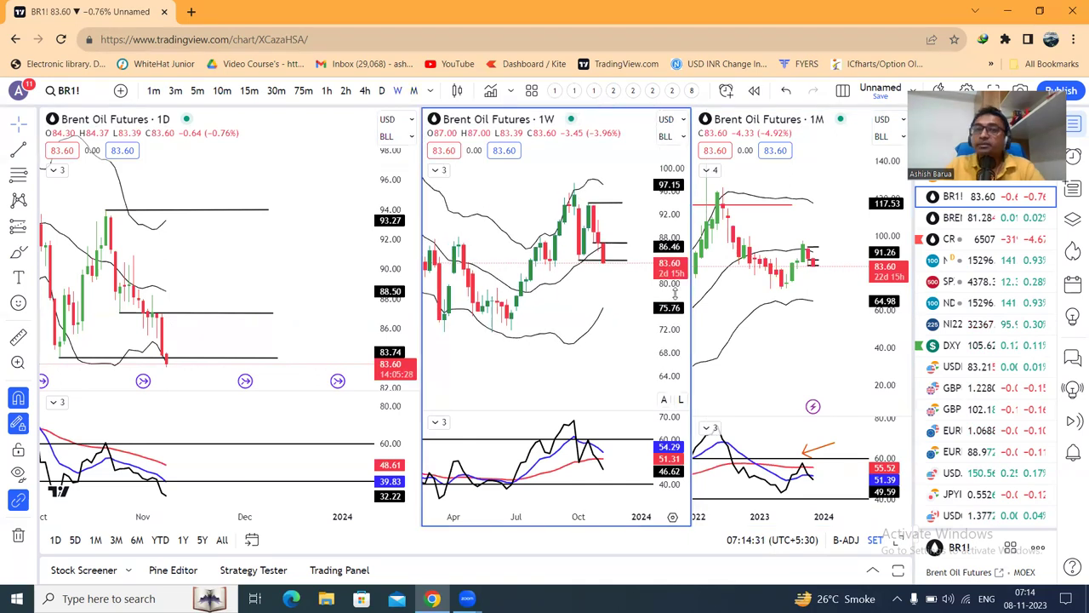
scroll(603, 304, "up", 4)
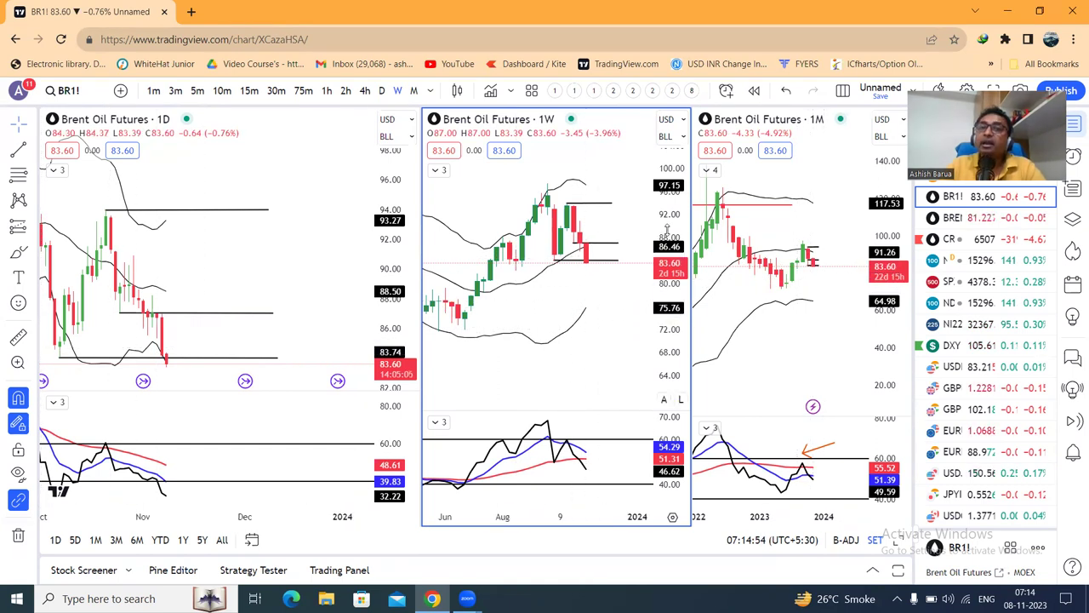
Maximize the daily Brent Oil Futures chart out of the three-chart layout and examine its recent candles against the black horizontal levels
left_click(311, 259)
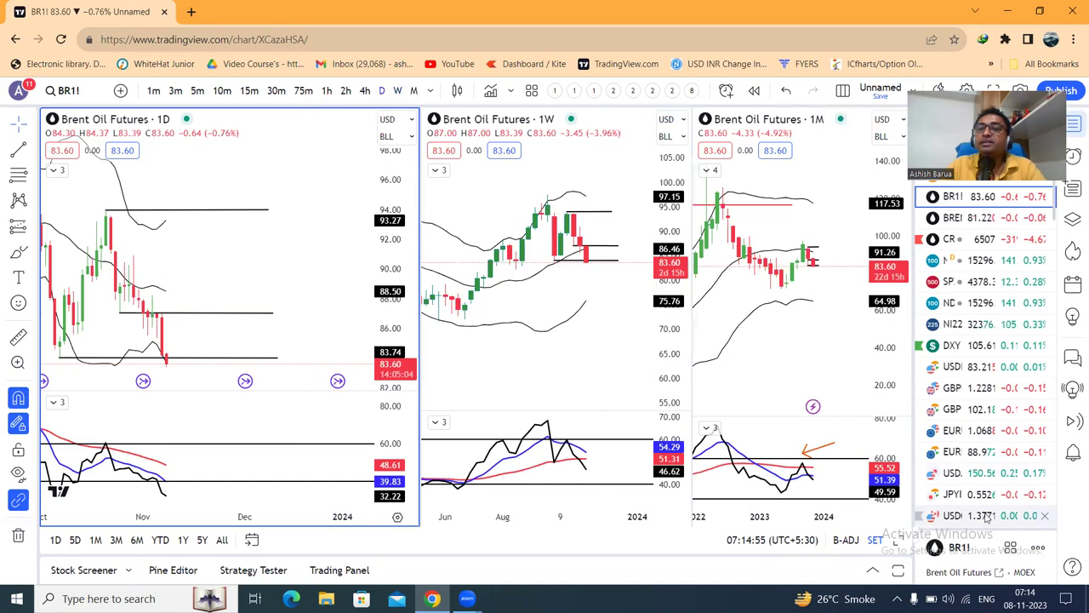
key("alt+Return")
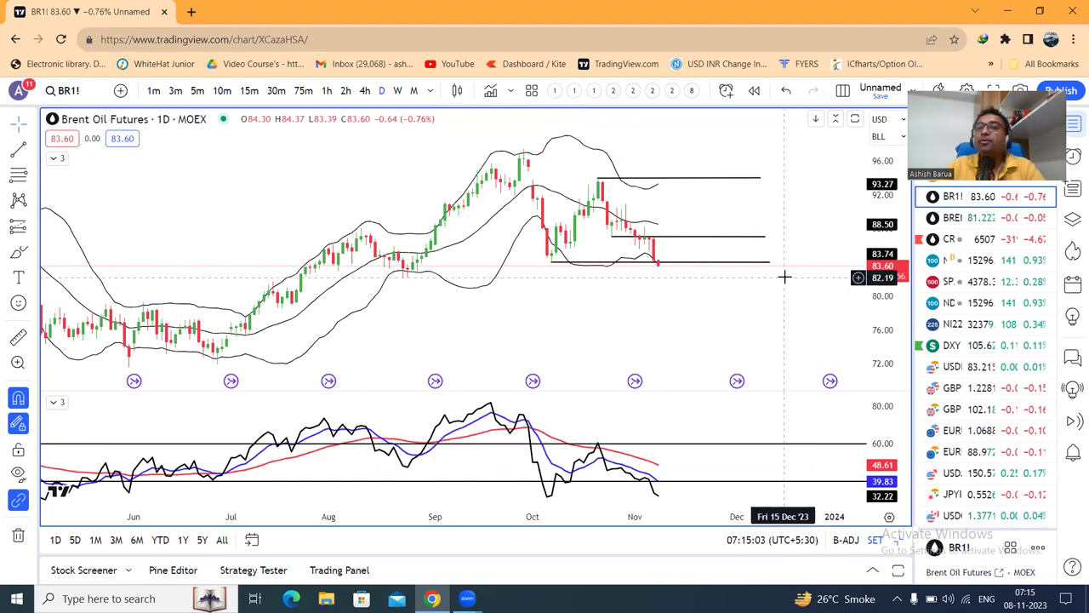
scroll(782, 291, "up", 1)
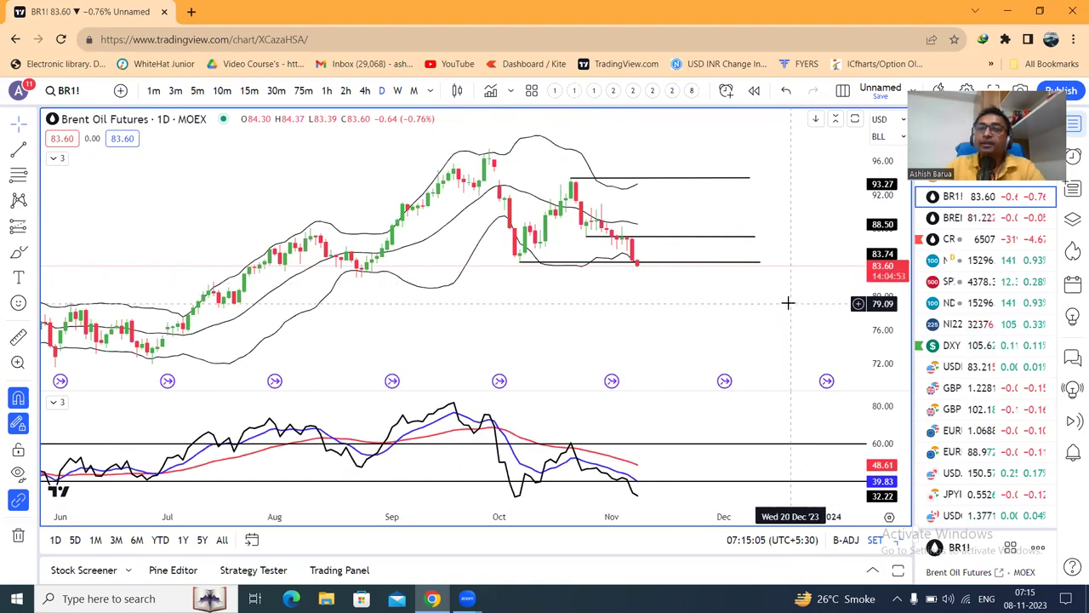
On the US10Y daily chart, lower the middle red support band to about 4.30% and start it at 19 Sep 2023
scroll(992, 434, "down", 3)
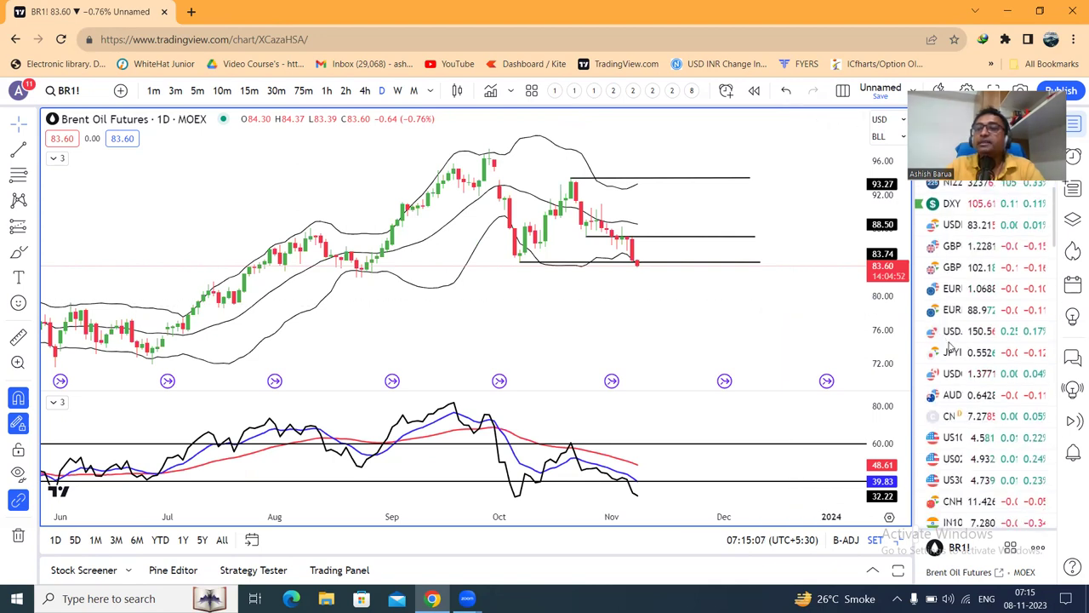
left_click(996, 437)
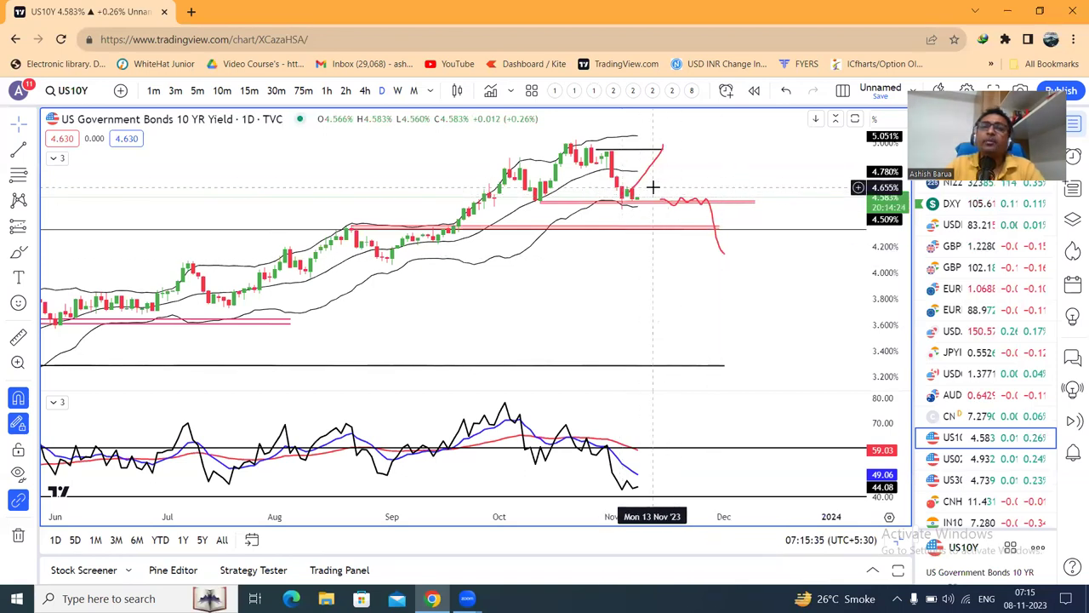
left_click(713, 207)
left_click(709, 194)
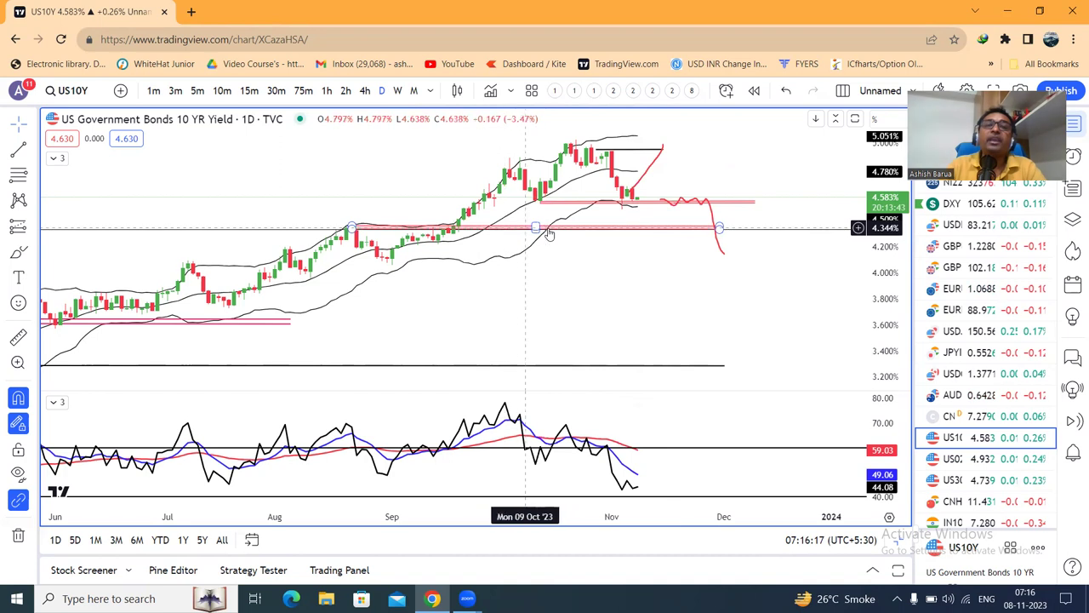
mouse_move(535, 226)
left_mouse_down()
mouse_move(535, 240)
mouse_move(532, 199)
mouse_move(486, 243)
mouse_move(474, 218)
mouse_move(446, 231)
left_mouse_up()
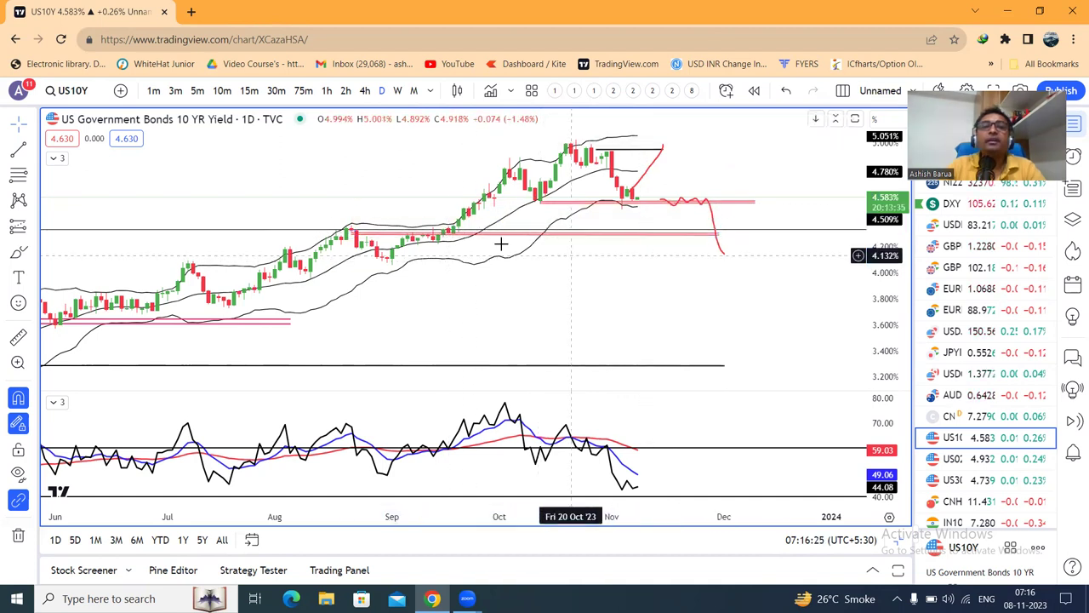
left_click_drag(353, 234, 453, 236)
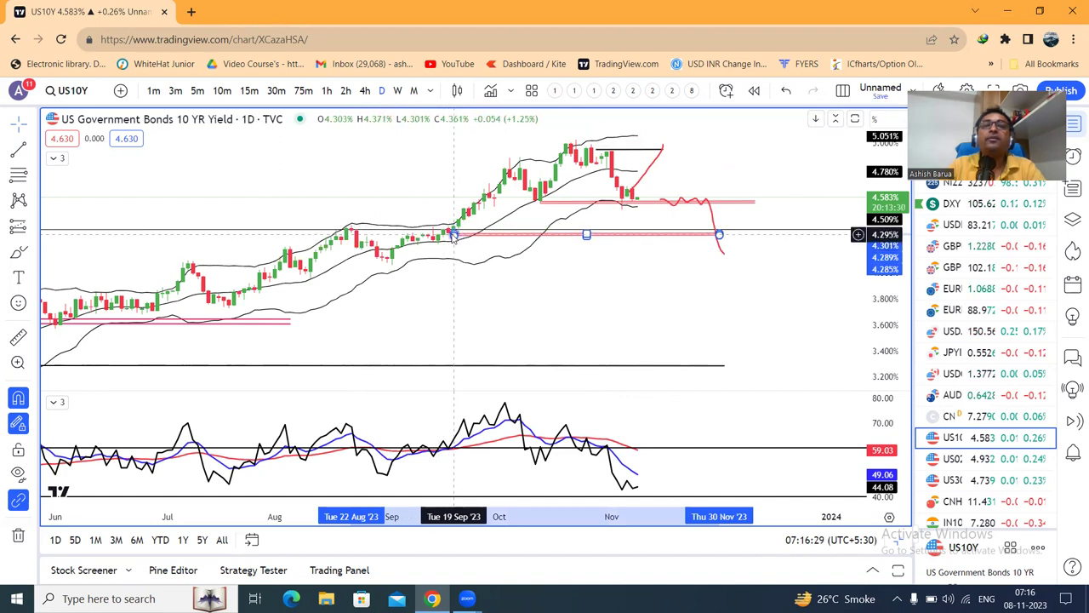
left_click(668, 271)
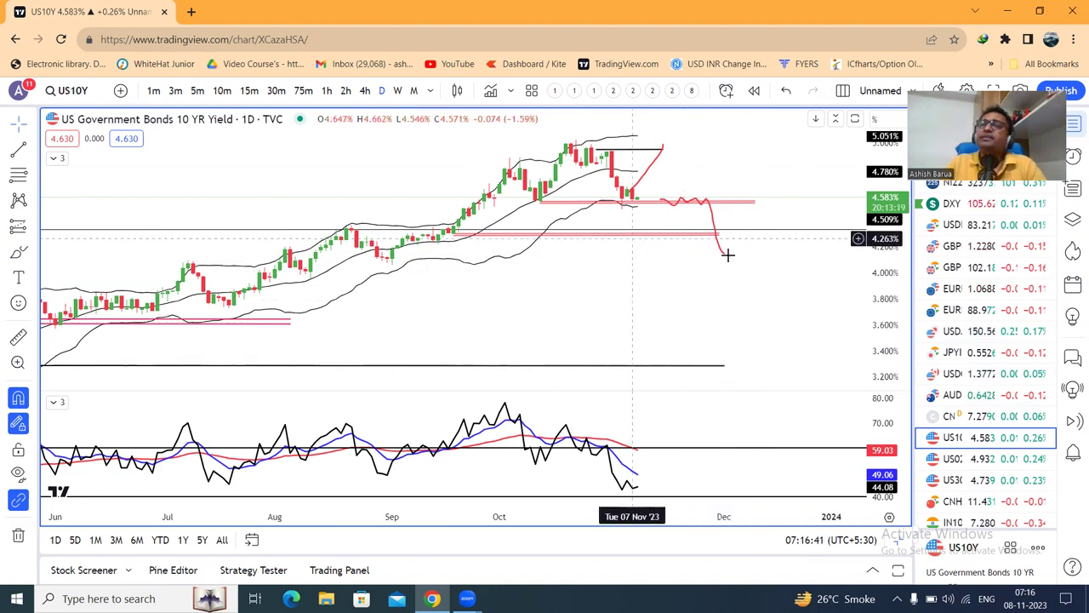
Open the US02Y daily chart and examine its swing highs and lows with the price scale stretched
left_click(982, 459)
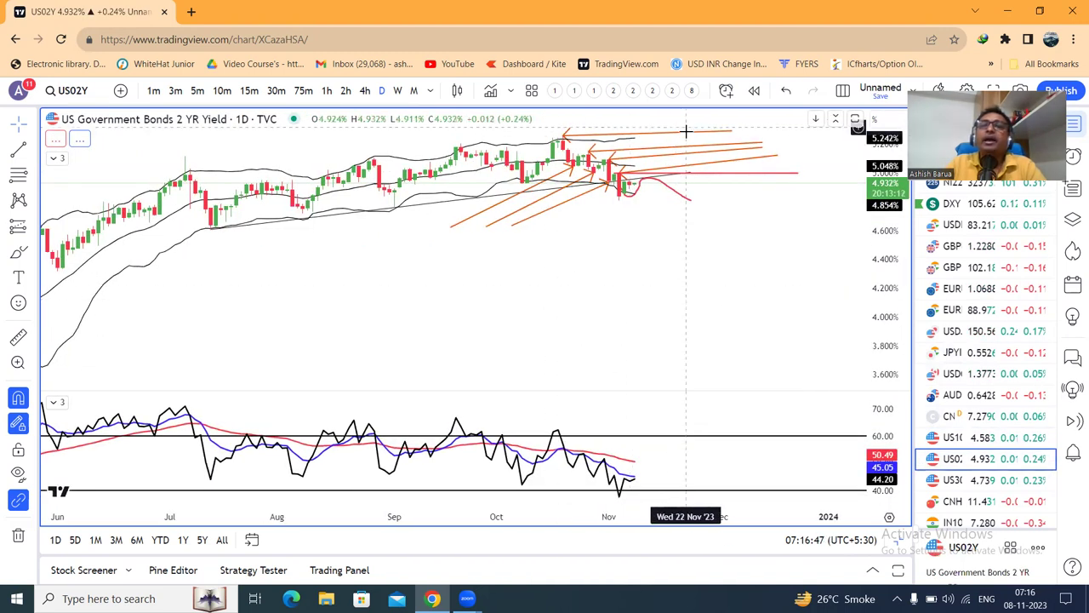
left_click_drag(708, 247, 703, 316)
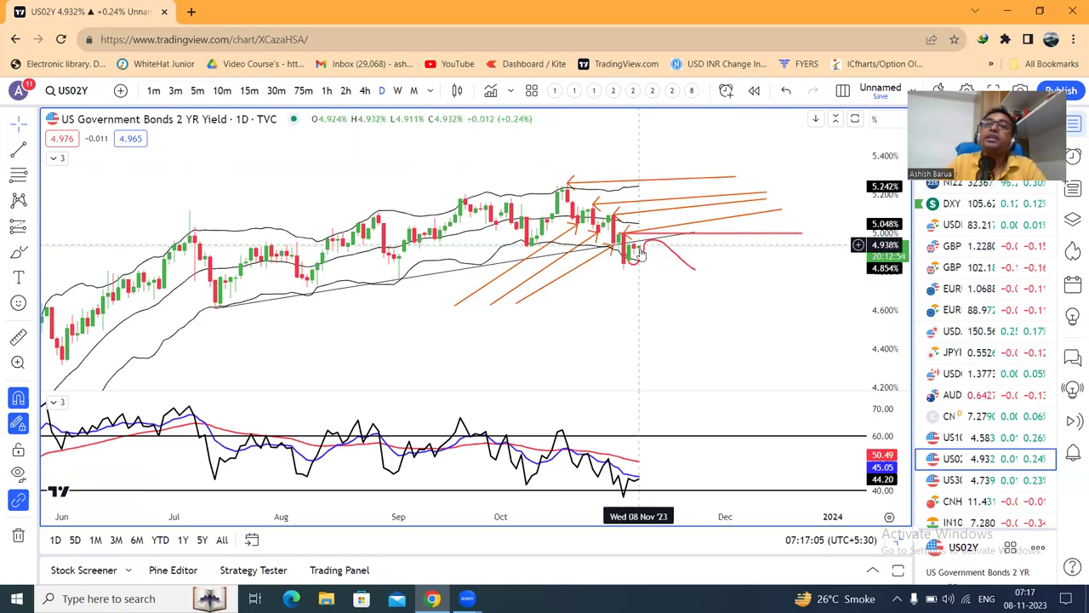
left_click_drag(883, 291, 885, 189)
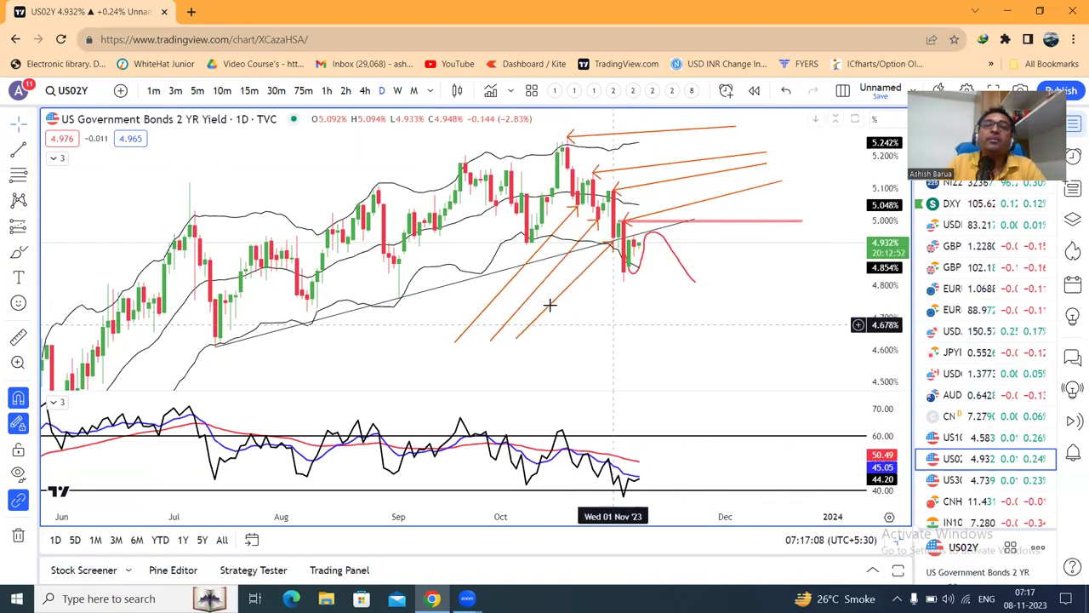
left_click(651, 223)
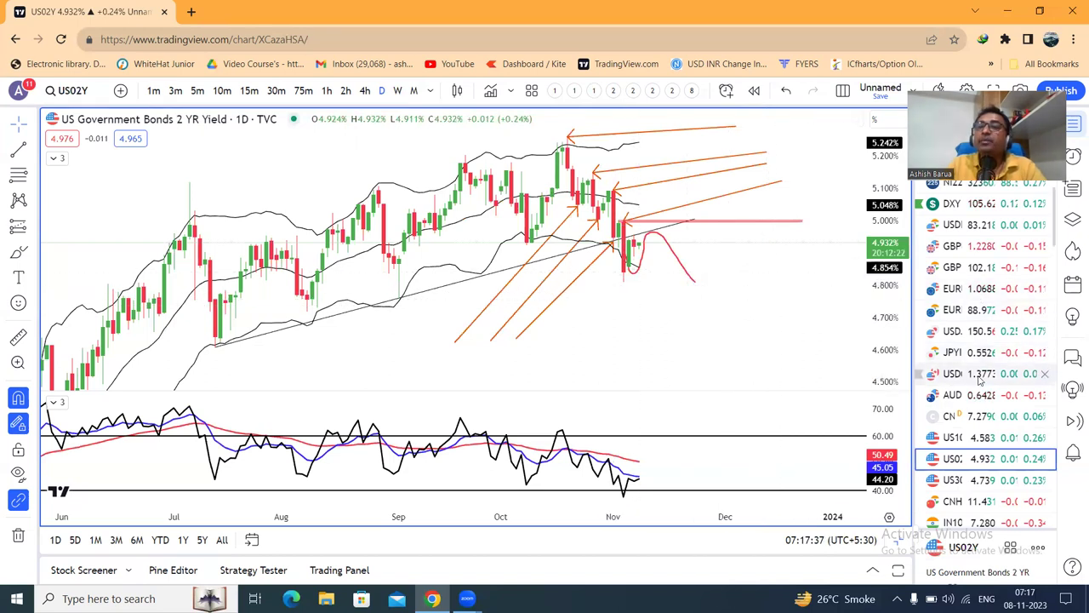
Review the DXY and GBPUSD daily charts around their latest candles and nearby horizontal levels
left_click(967, 204)
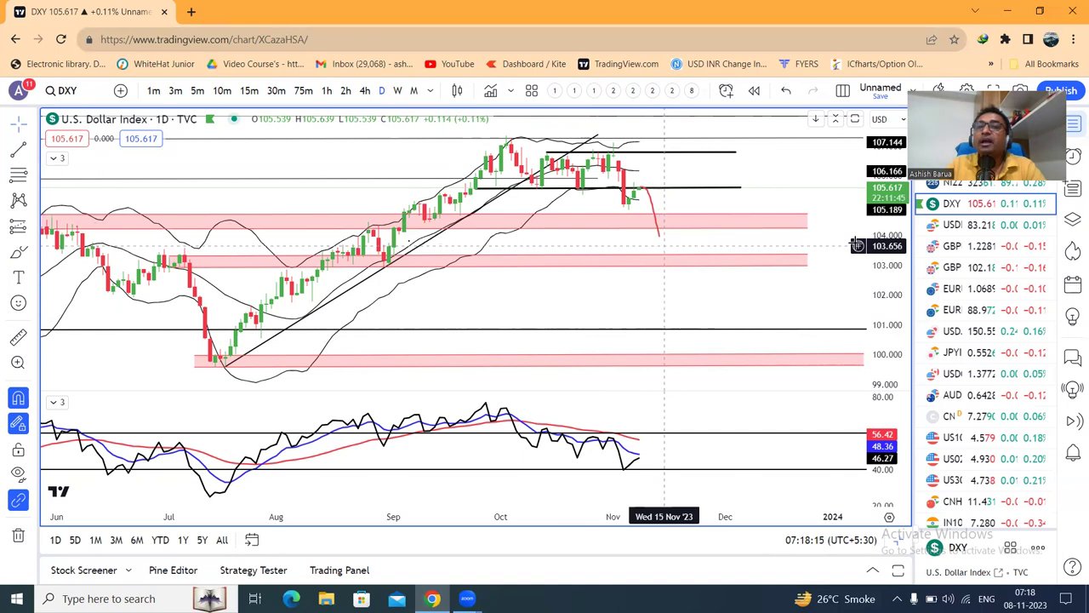
left_click(955, 246)
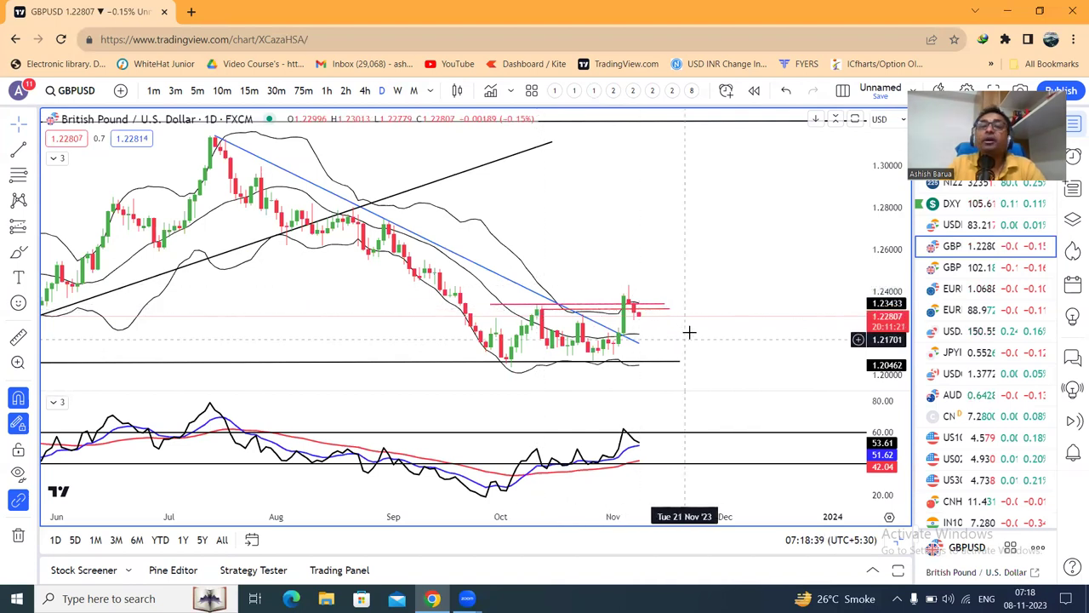
left_click_drag(699, 336, 676, 335)
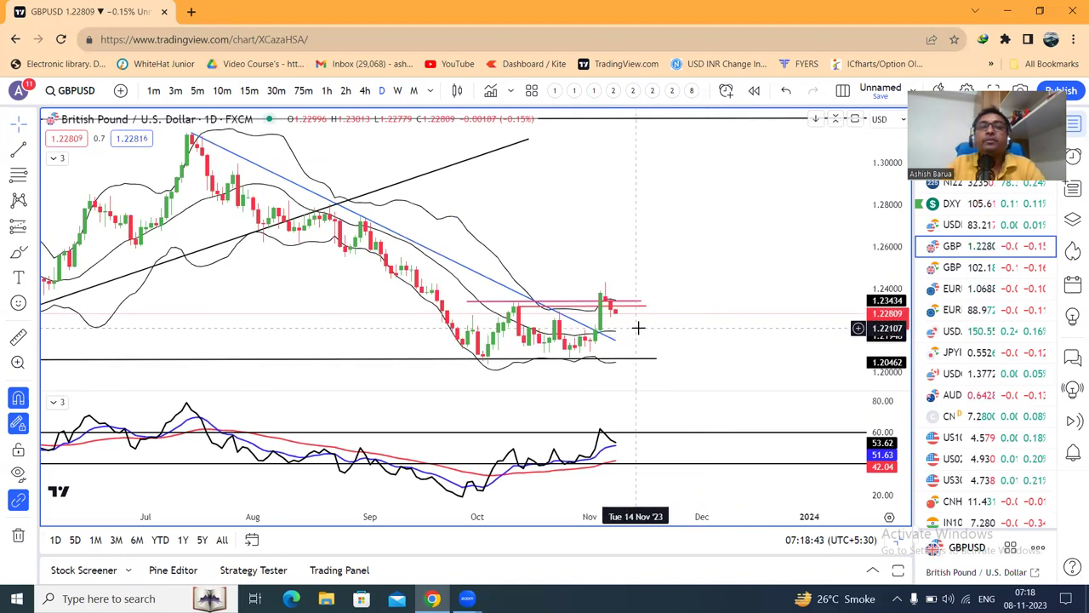
Open the EURUSD daily chart and examine the latest candles around the red zone and brushed rebound path
left_click(967, 290)
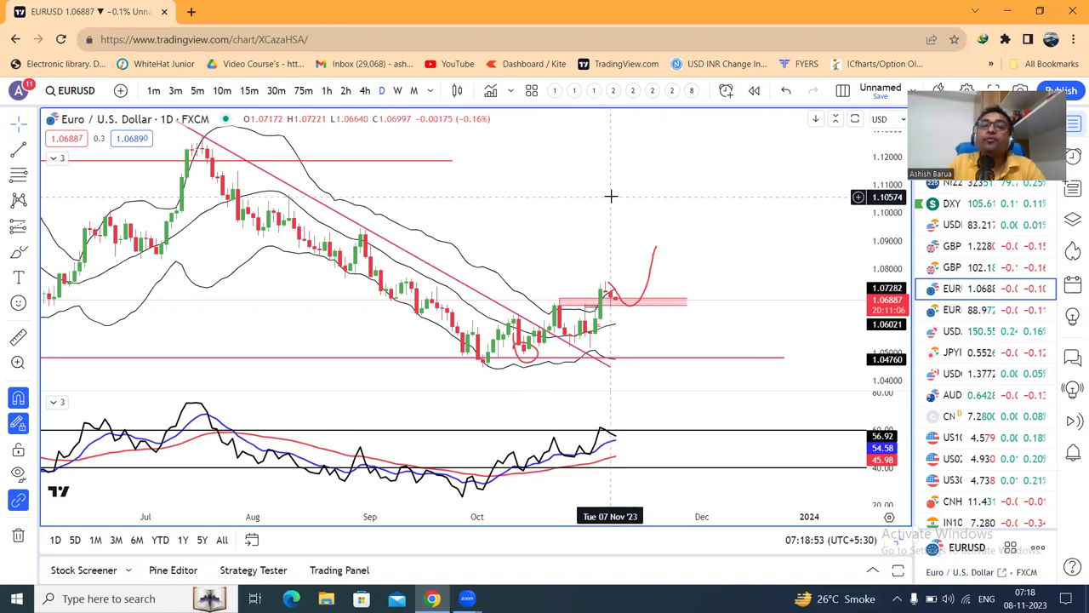
scroll(606, 231, "up", 2)
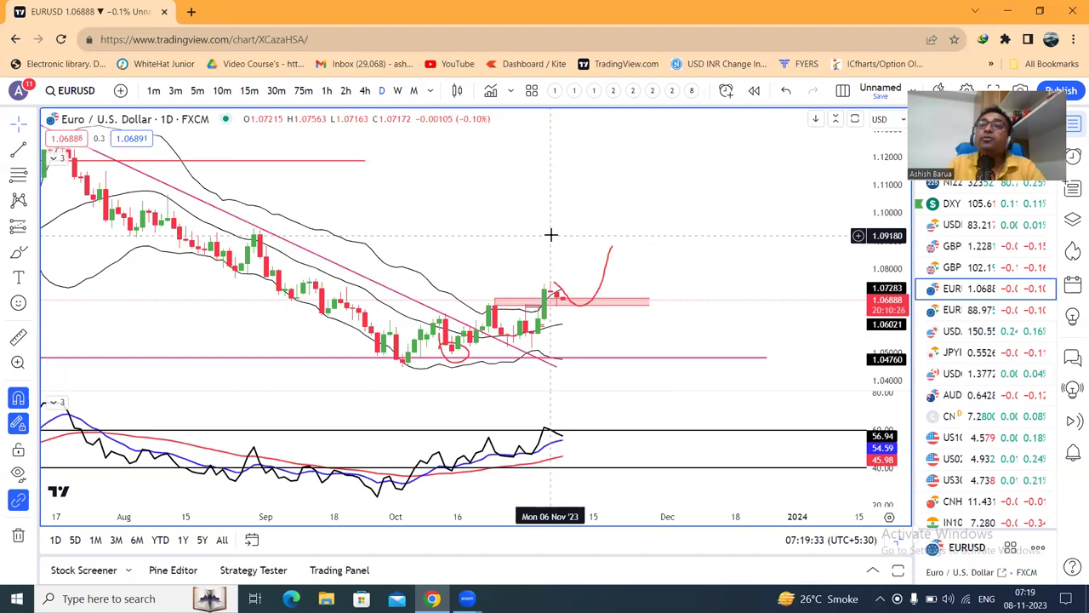
scroll(713, 260, "down", 1)
Open the USDJPY daily chart and examine the rising trendline and the horizontal resistance near 152
left_click(959, 333)
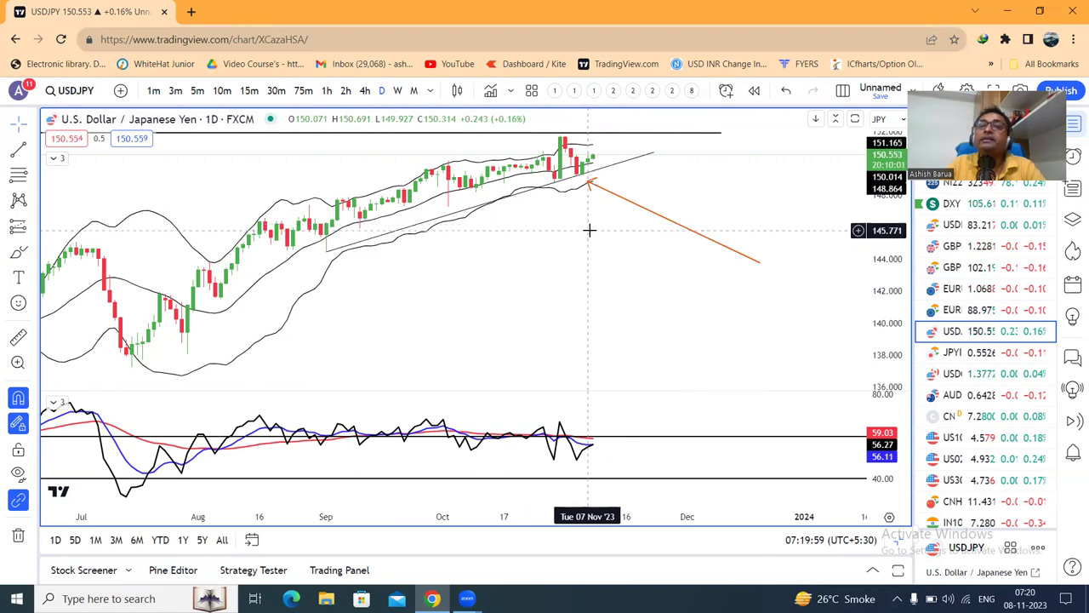
left_click(563, 182)
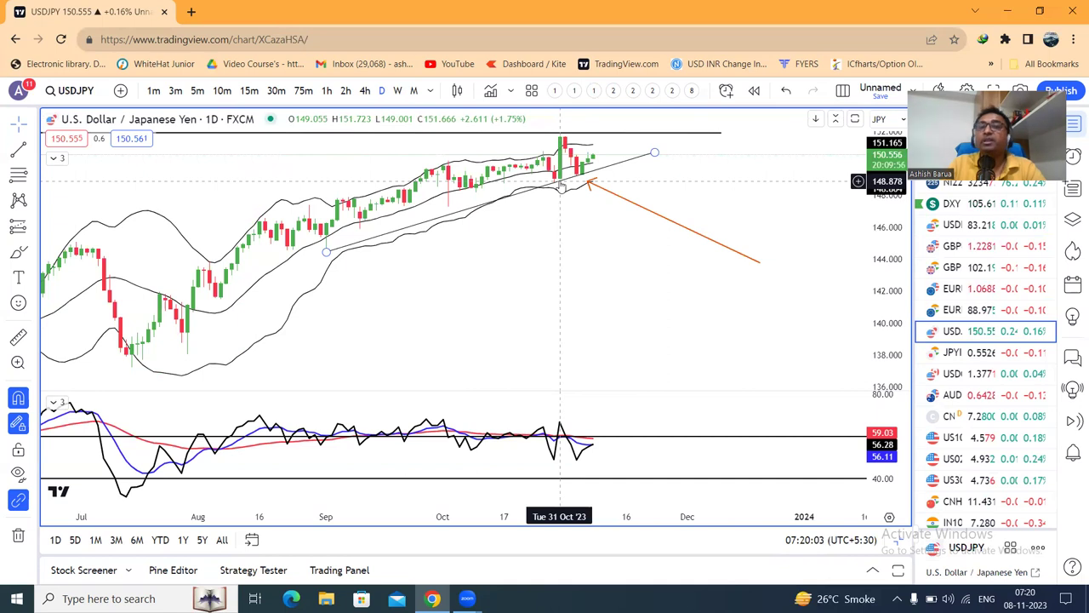
left_click(560, 121)
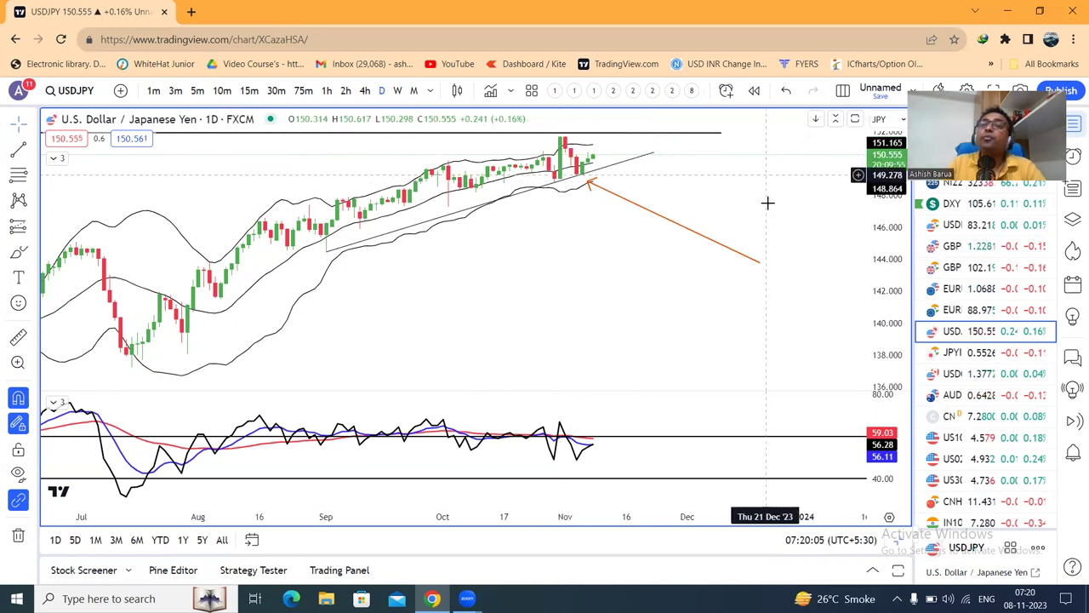
left_click_drag(762, 219, 765, 241)
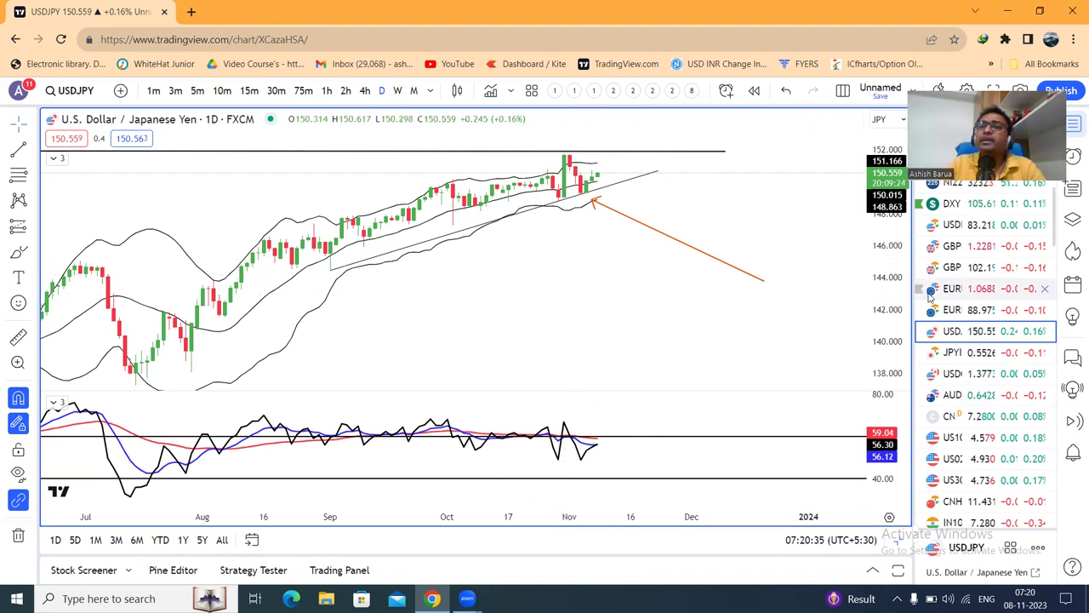
Open the USDINR daily chart and examine the latest candles between the converging blue trendlines
left_click(964, 226)
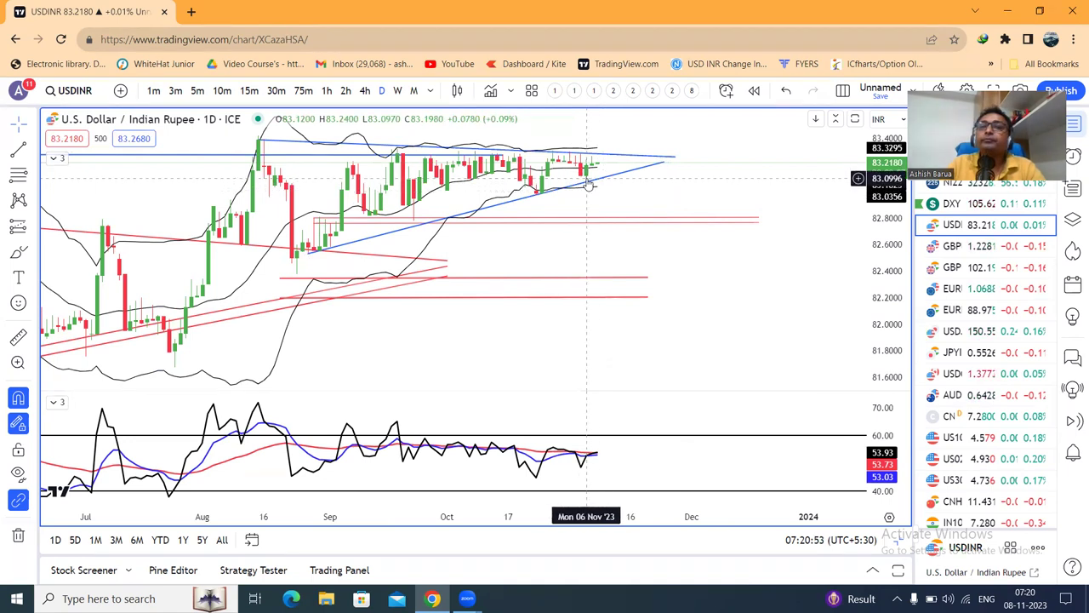
left_click(591, 225)
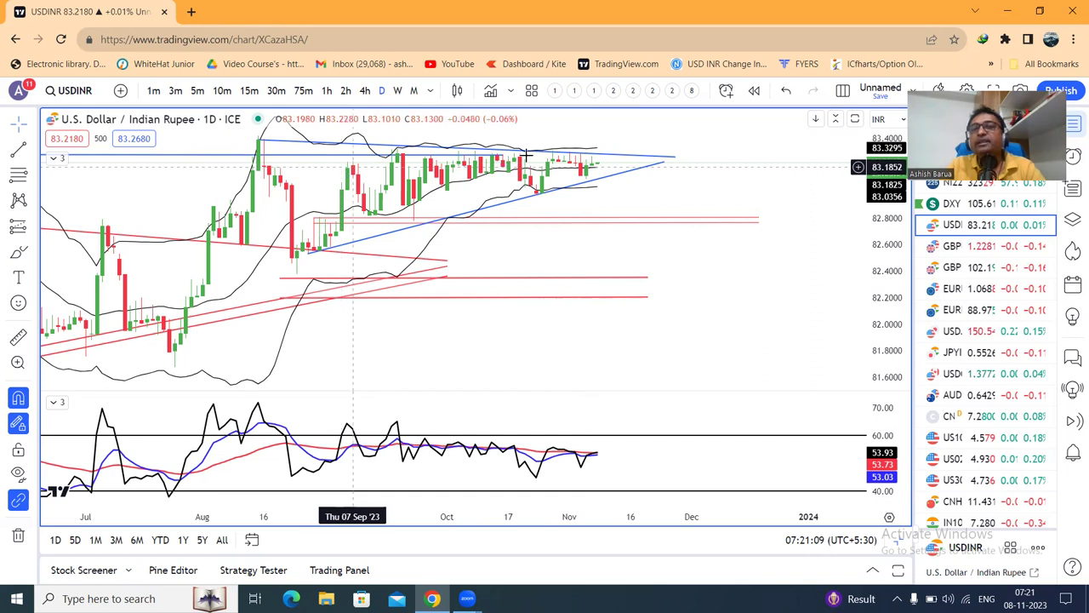
left_click_drag(732, 292, 638, 180)
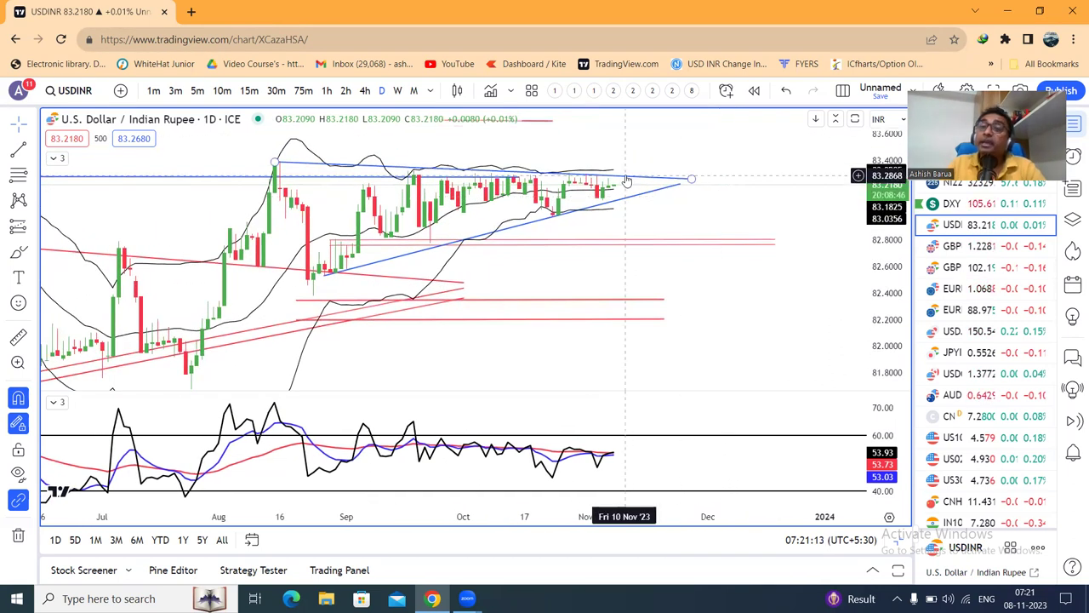